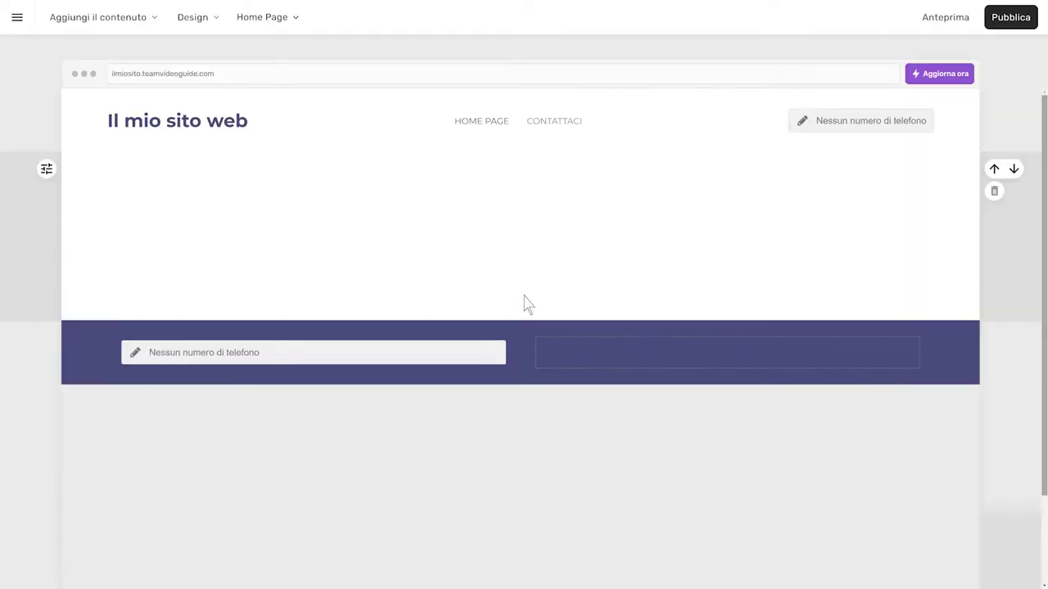
# - Add the Eroe section with a blue background, heading text and building image below the blank section
pyautogui.moveTo(524, 322)
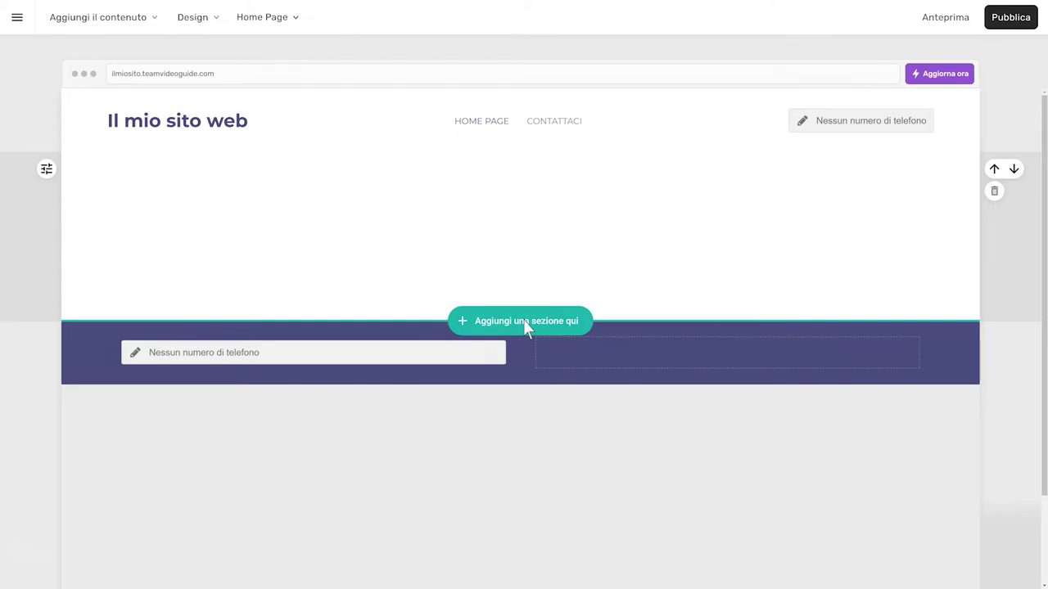
pyautogui.click(523, 319)
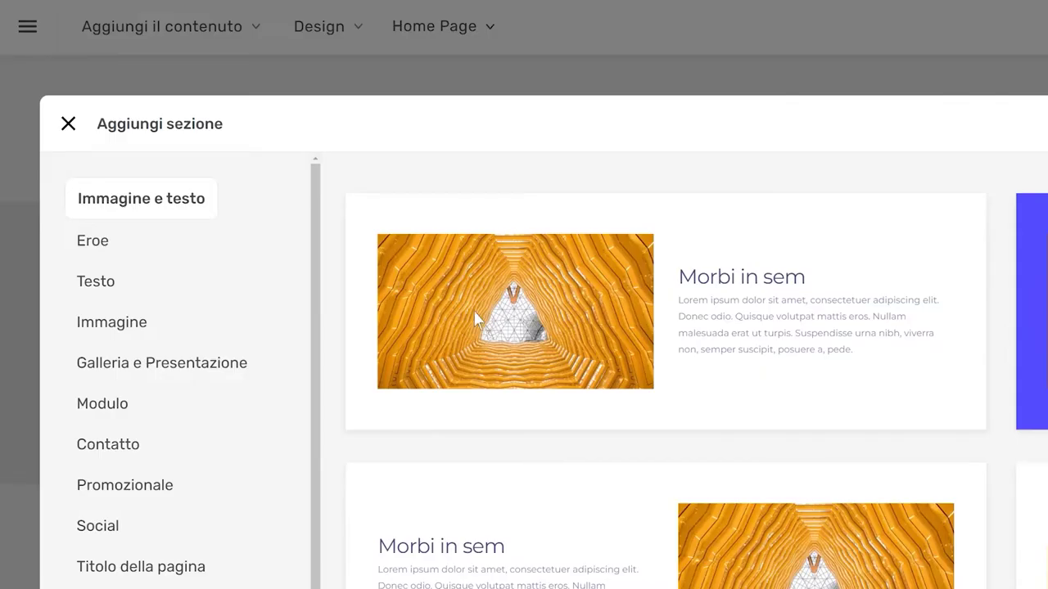
pyautogui.click(97, 245)
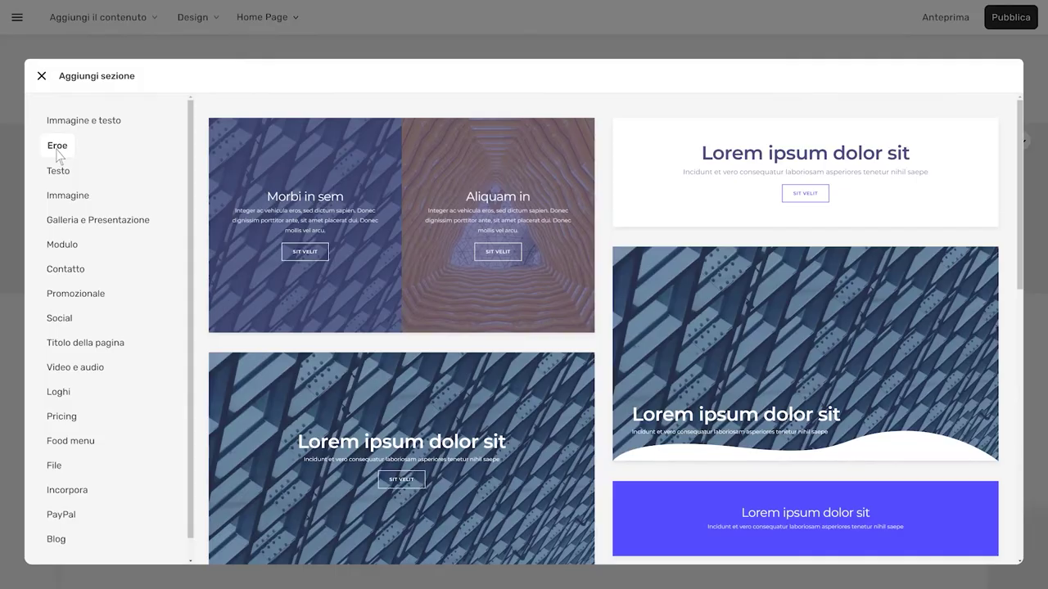
pyautogui.scroll(-6, 289, 468)
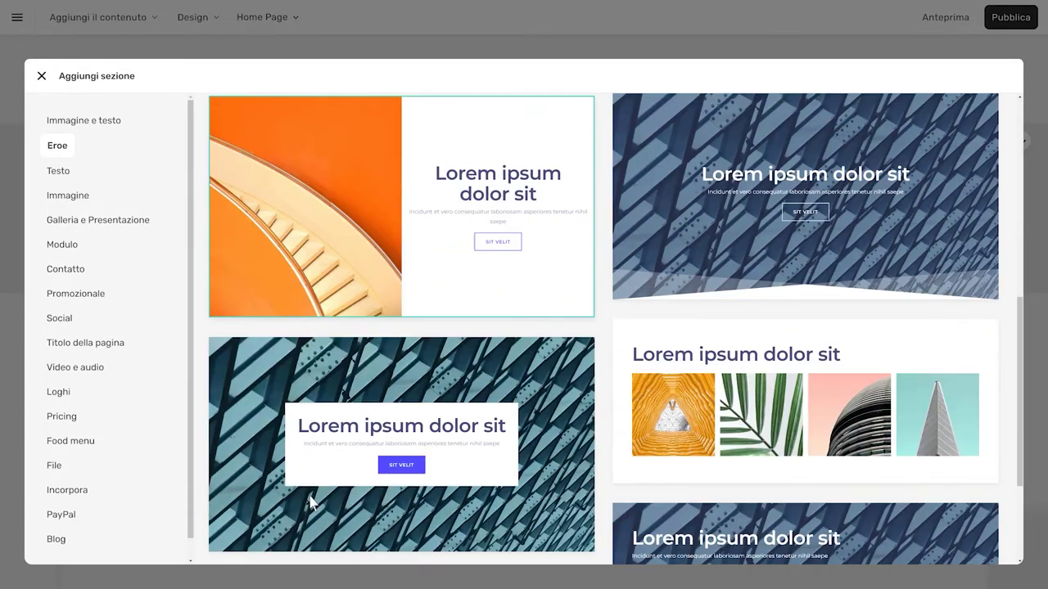
pyautogui.scroll(-2, 313, 499)
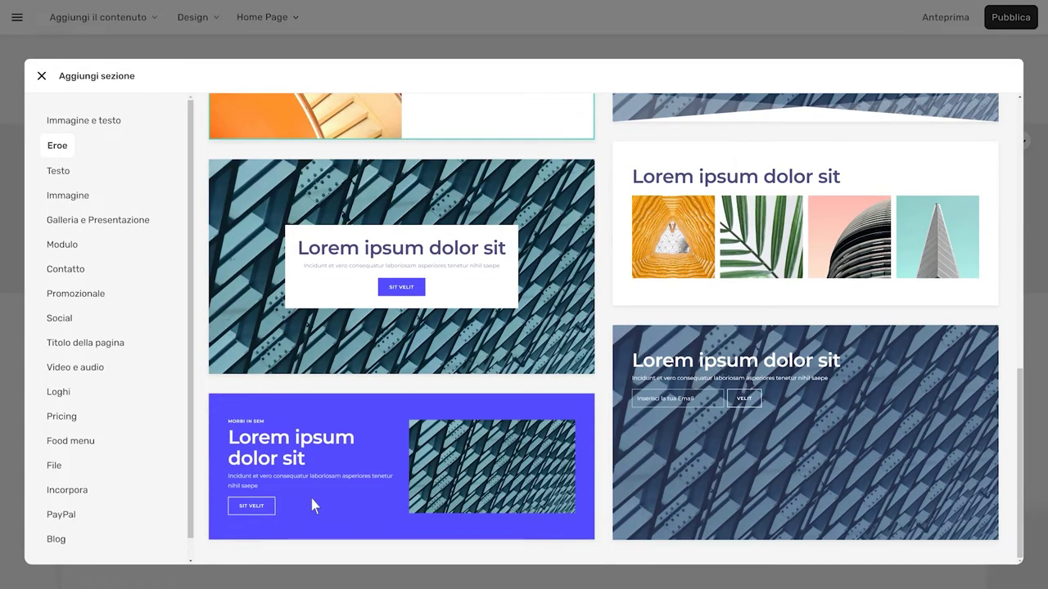
pyautogui.click(311, 499)
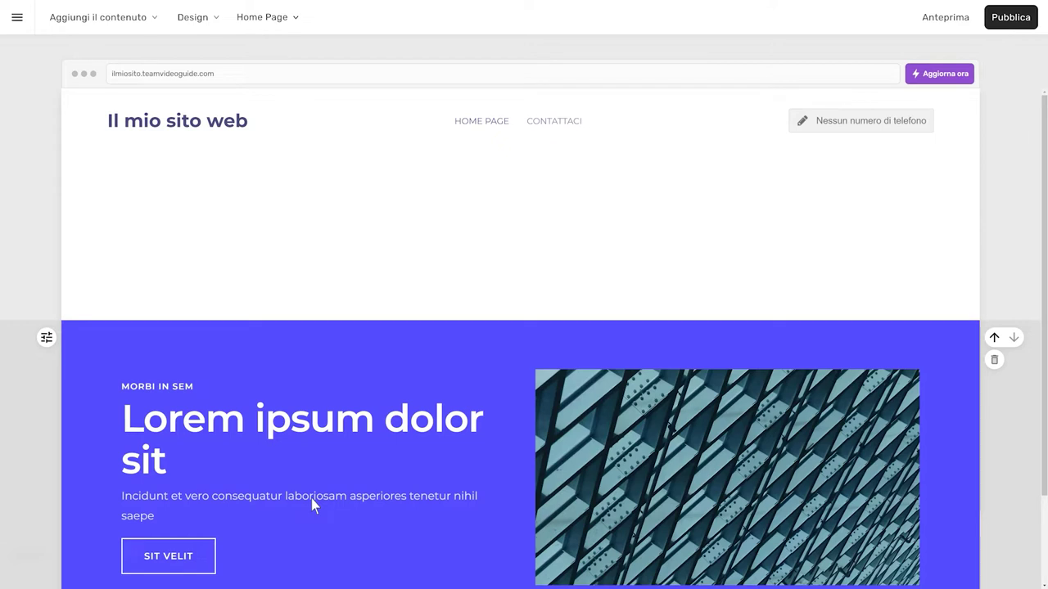
# - Link the hero section's image to an email address and enter the recipient's email
pyautogui.click(704, 491)
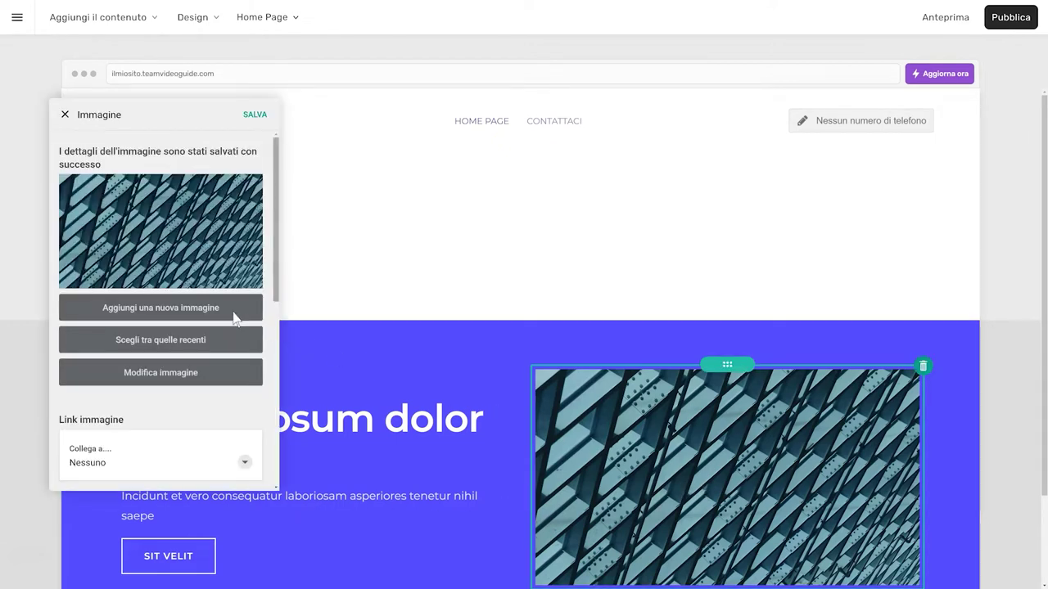
pyautogui.scroll(-1, 234, 317)
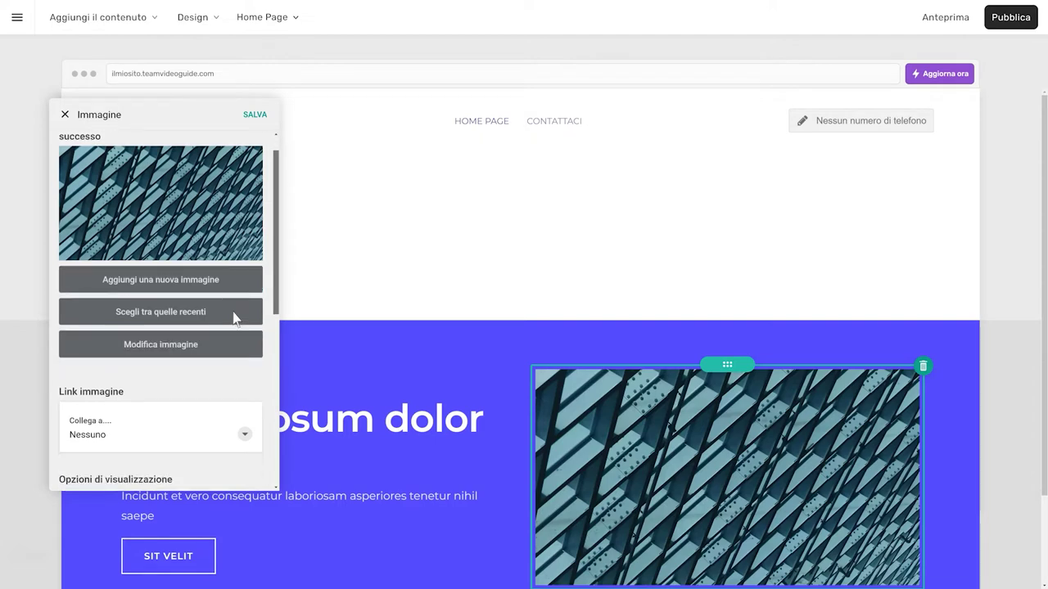
pyautogui.scroll(-5, 233, 318)
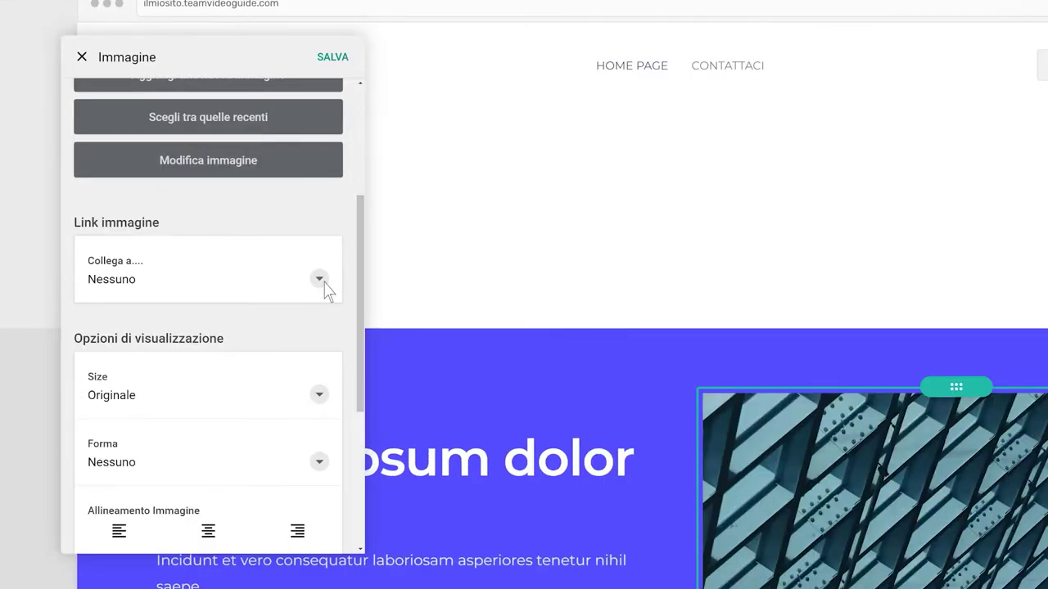
pyautogui.click(320, 280)
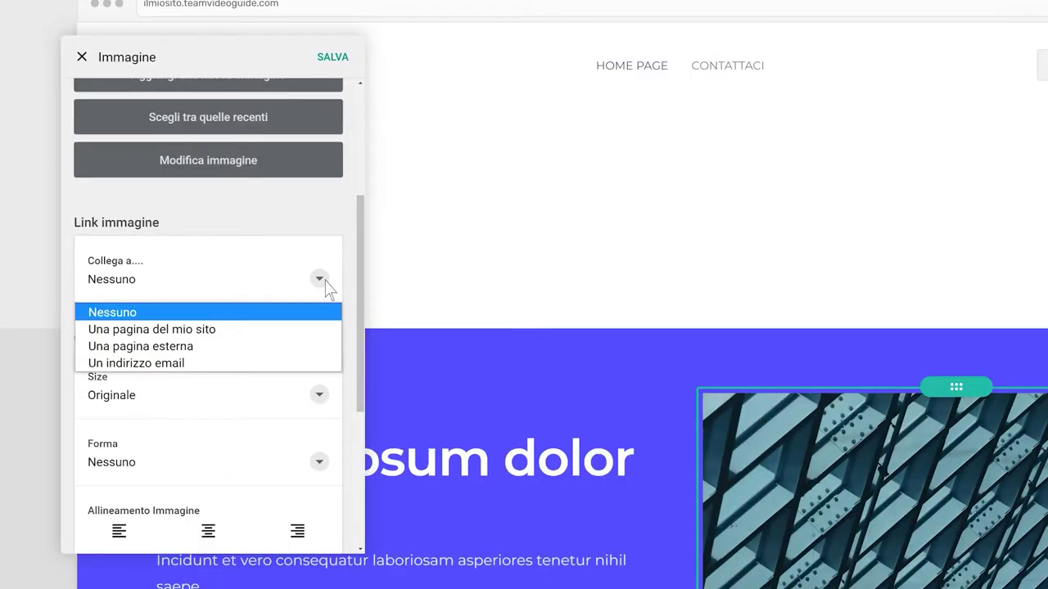
pyautogui.click(226, 365)
pyautogui.click(236, 355)
pyautogui.write('mail@indirizzo.xxx')
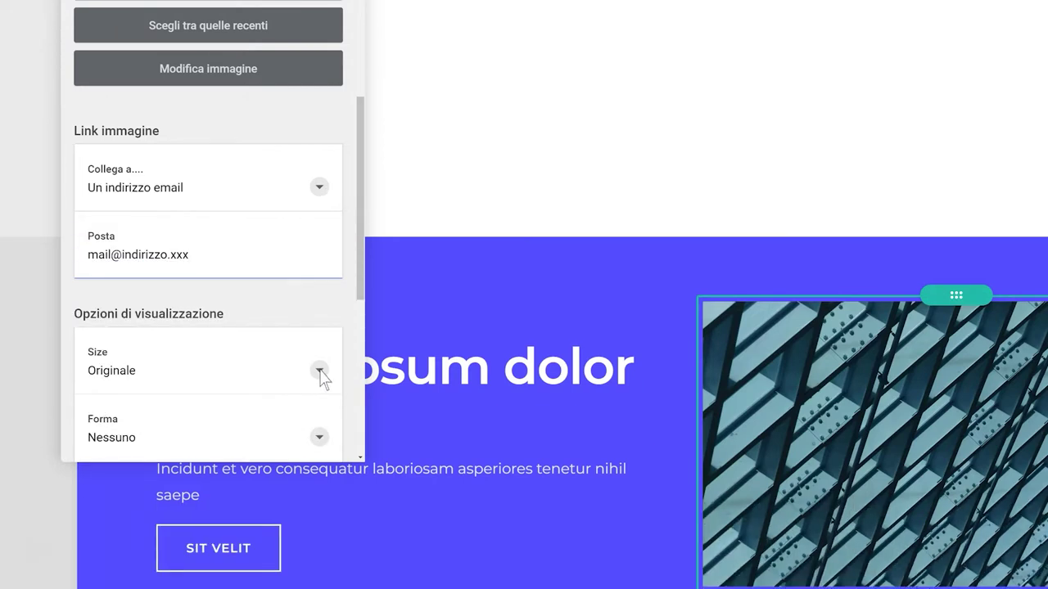
# - Set the hero image's size to 75%, its shape to Esagono and its alignment to left
pyautogui.click(319, 462)
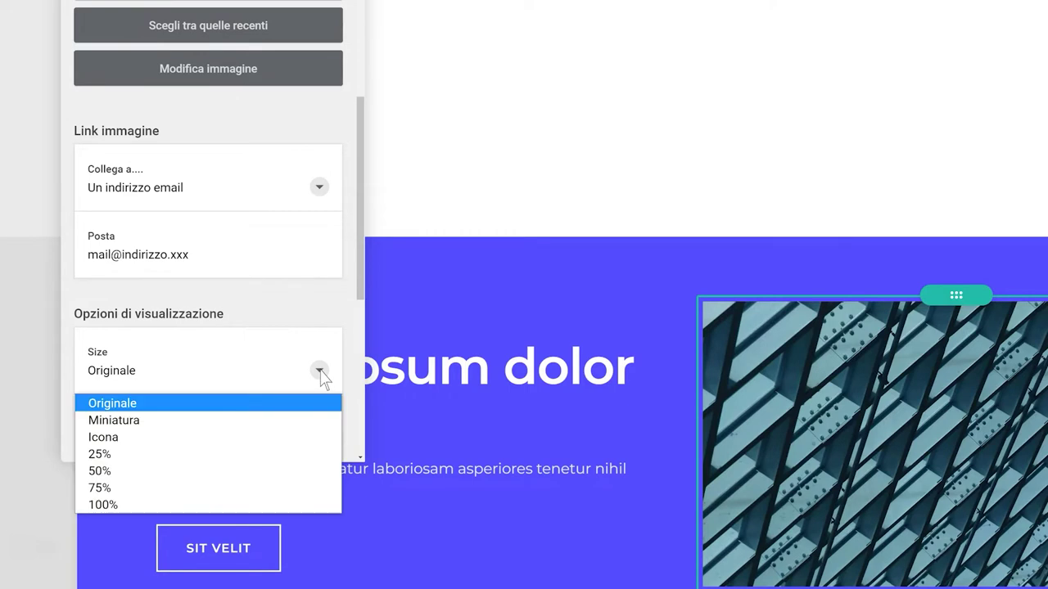
pyautogui.click(303, 487)
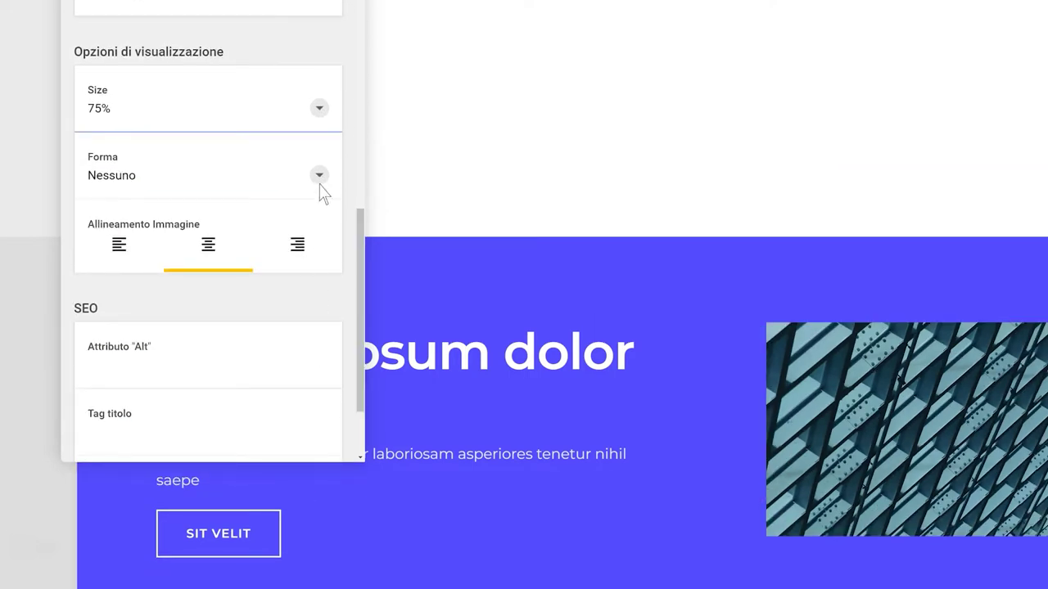
pyautogui.click(319, 177)
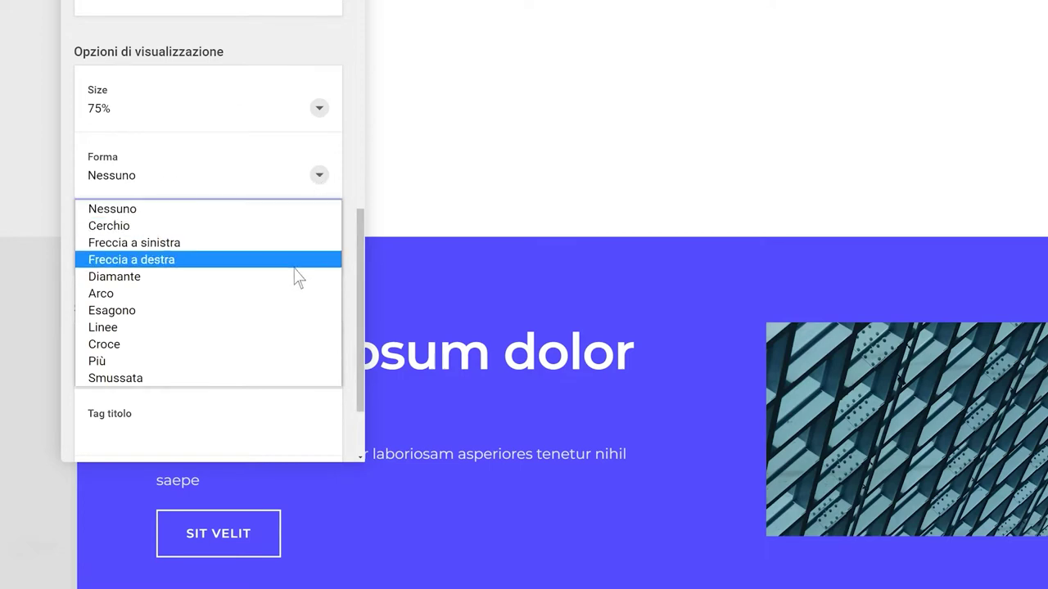
pyautogui.click(283, 318)
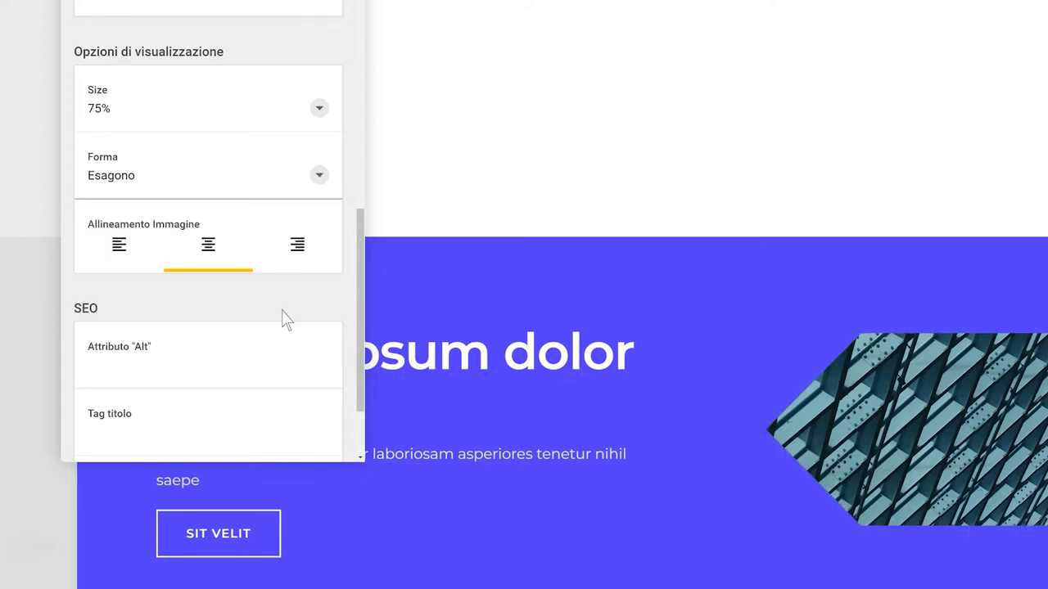
# - Enter the image's alt text "testo alternativo", title "titolo immagine" and description "descrizione immagine", and save
pyautogui.click(269, 371)
pyautogui.write('testo alternativo')
pyautogui.scroll(-2, 270, 369)
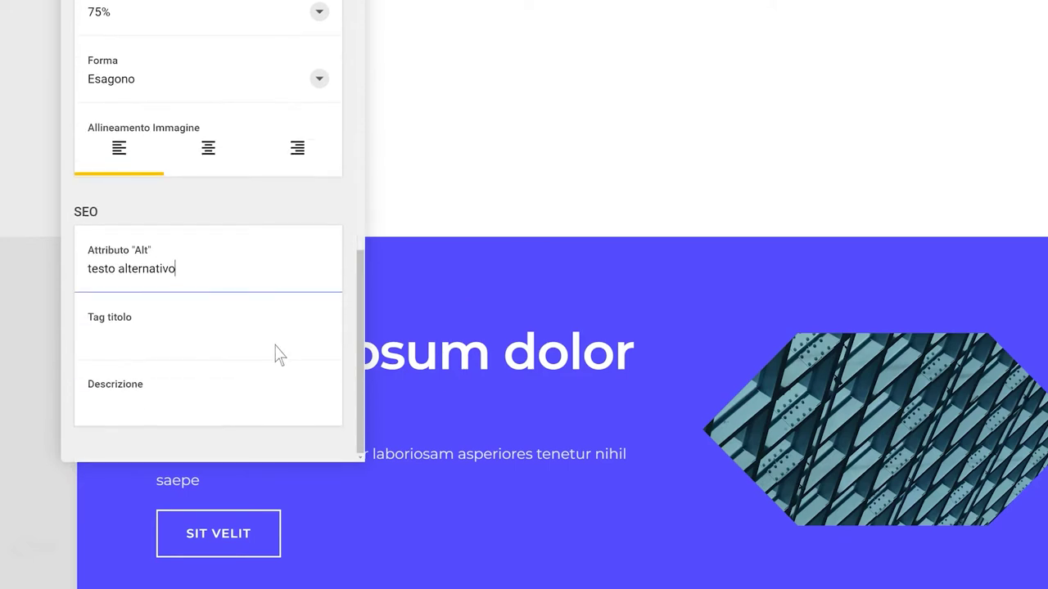
pyautogui.click(275, 355)
pyautogui.write('titolo immagine')
pyautogui.click(215, 408)
pyautogui.write('descrizione immagine')
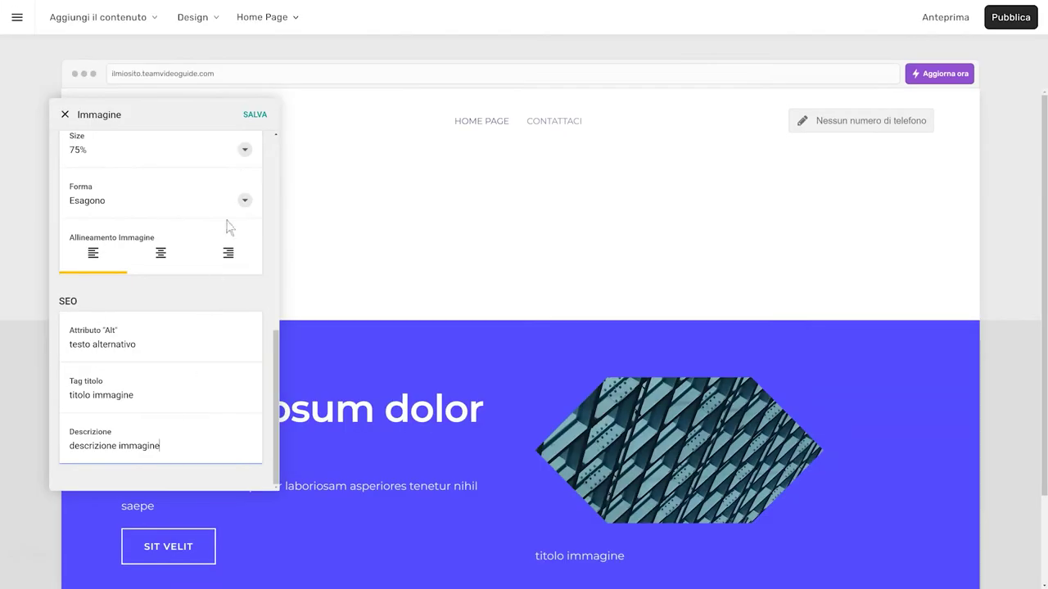
pyautogui.click(255, 114)
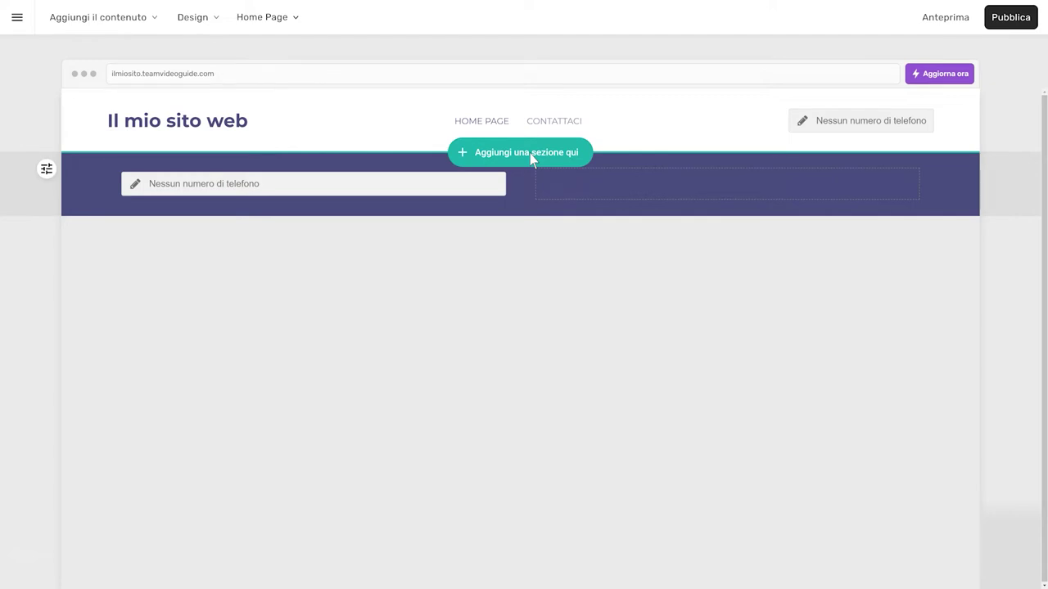
# - Add the Galleria e Presentazione section with four circular images between the header and the footer
pyautogui.click(530, 156)
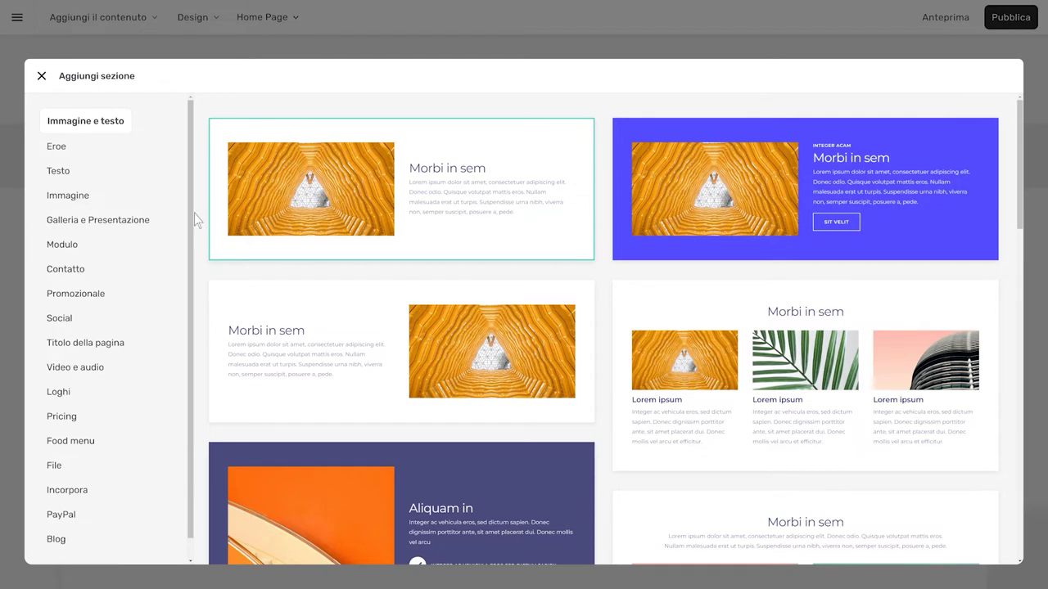
pyautogui.click(143, 225)
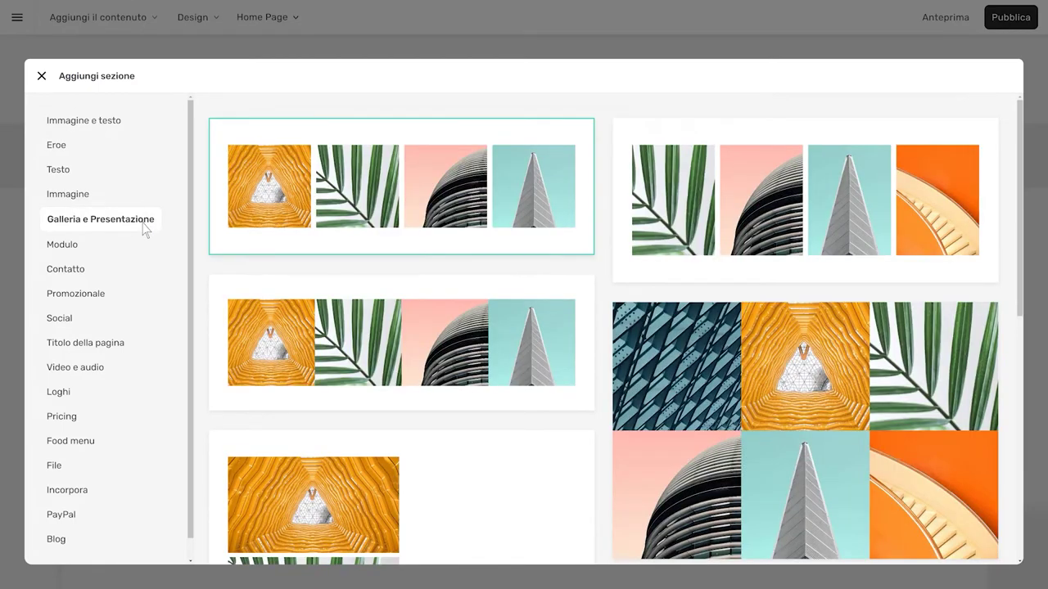
pyautogui.scroll(-5, 275, 286)
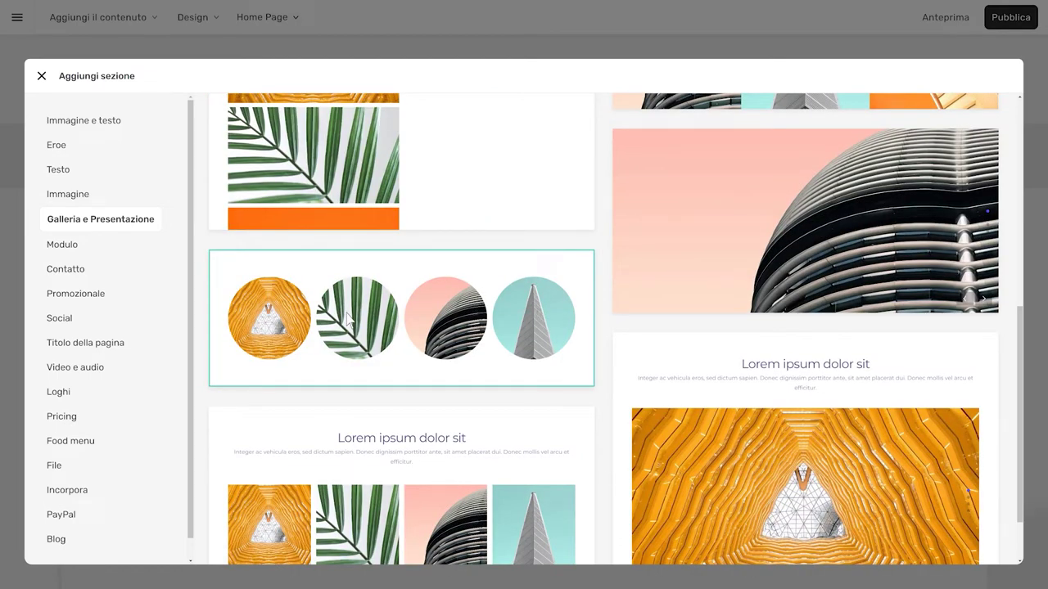
pyautogui.click(347, 321)
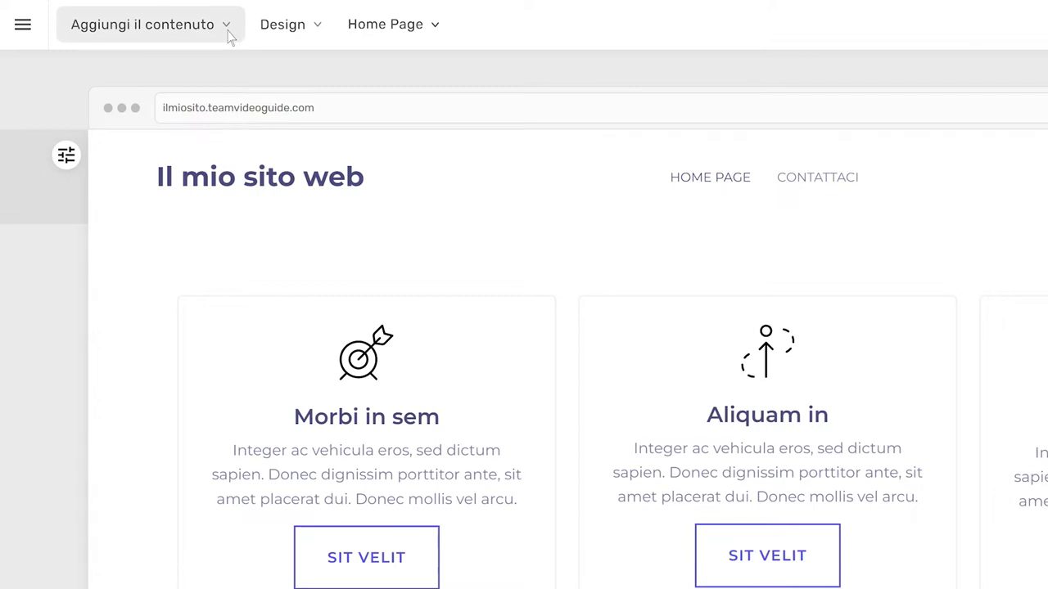
# - Insert a Galleria widget between the site header and the row of icon cards
pyautogui.click(228, 35)
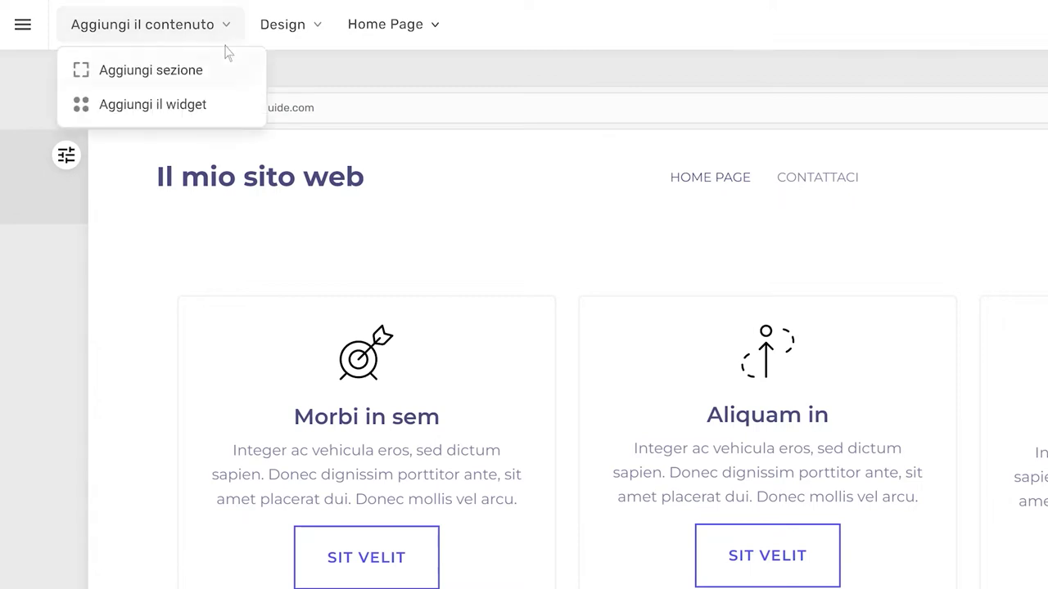
pyautogui.click(217, 110)
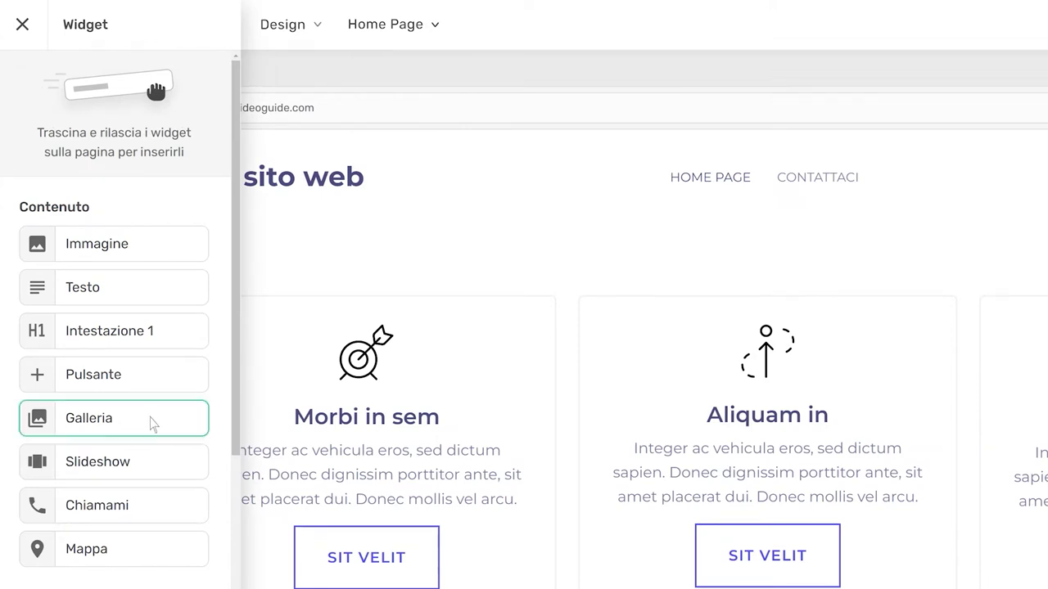
pyautogui.moveTo(151, 423); pyautogui.dragTo(451, 275)
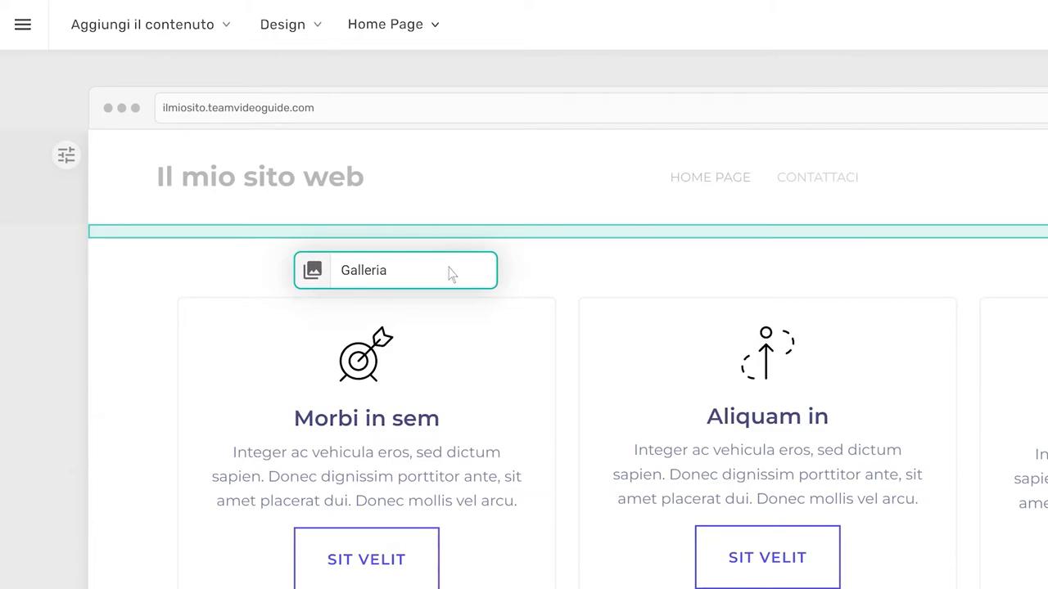
pyautogui.moveTo(451, 274); pyautogui.dragTo(452, 275)
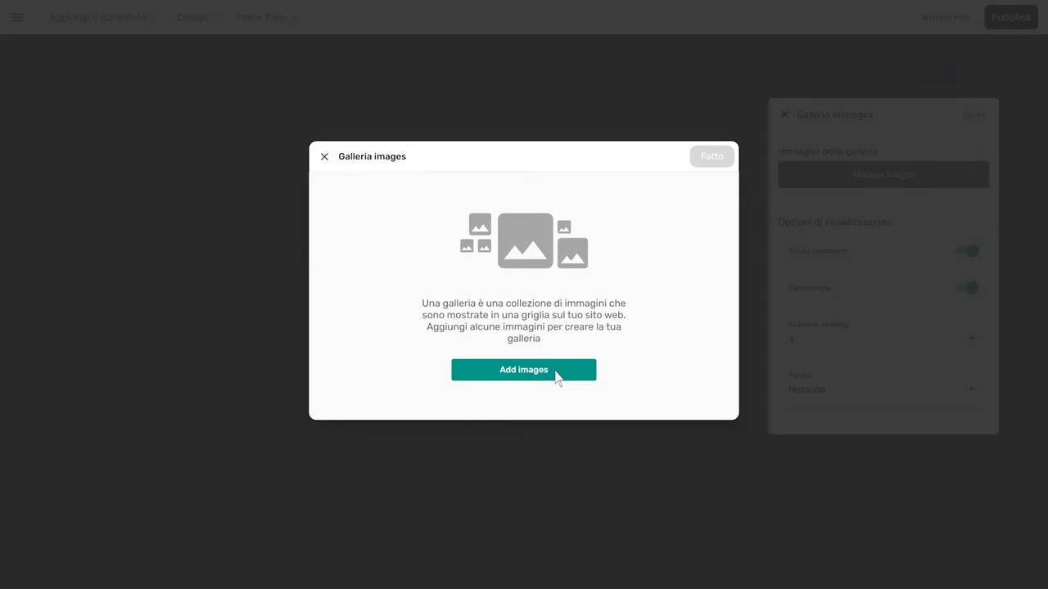
# - Search the stock images for "sole" and choose the sunset-over-the-sea picture for the gallery
pyautogui.click(557, 375)
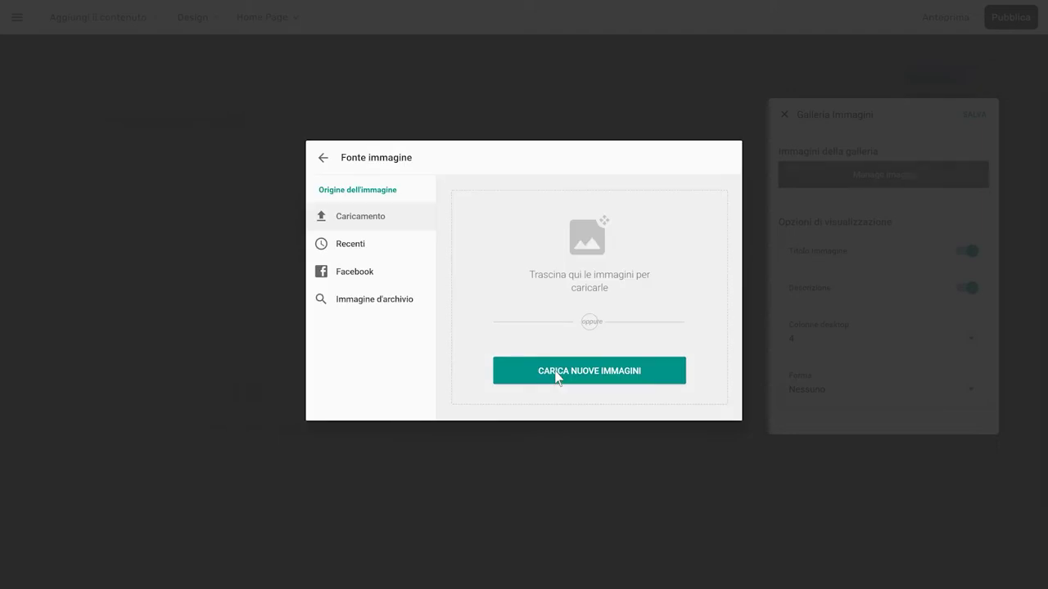
pyautogui.click(381, 303)
pyautogui.click(561, 199)
pyautogui.write('sole')
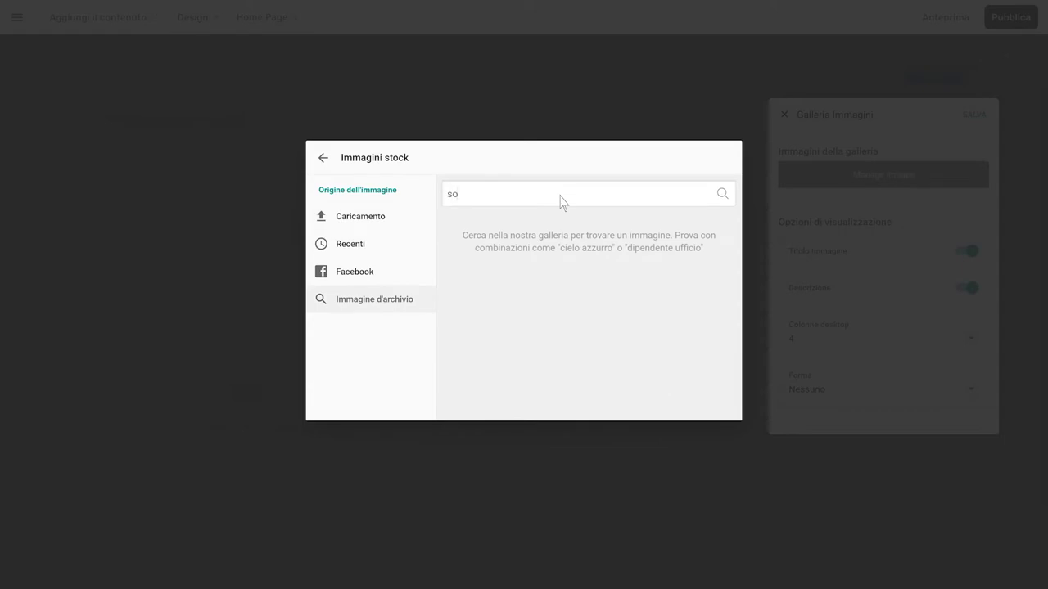
pyautogui.click(613, 247)
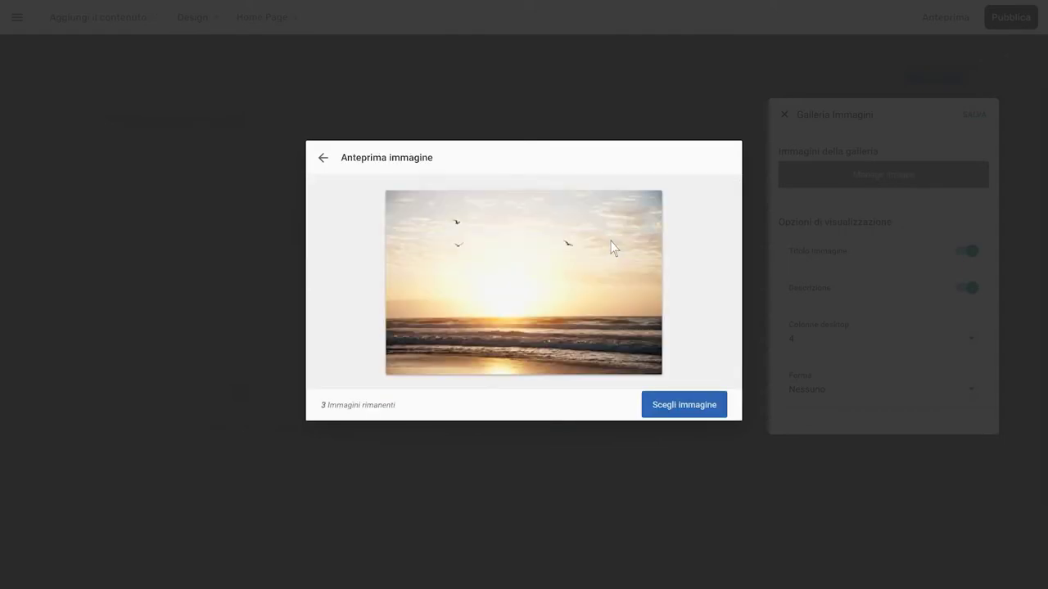
pyautogui.click(692, 413)
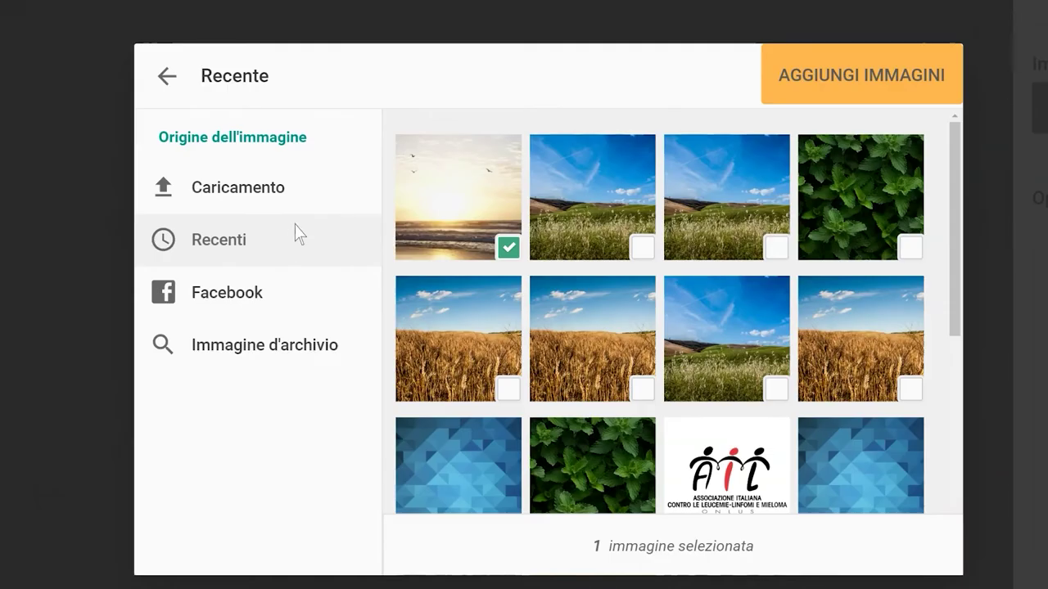
pyautogui.click(315, 188)
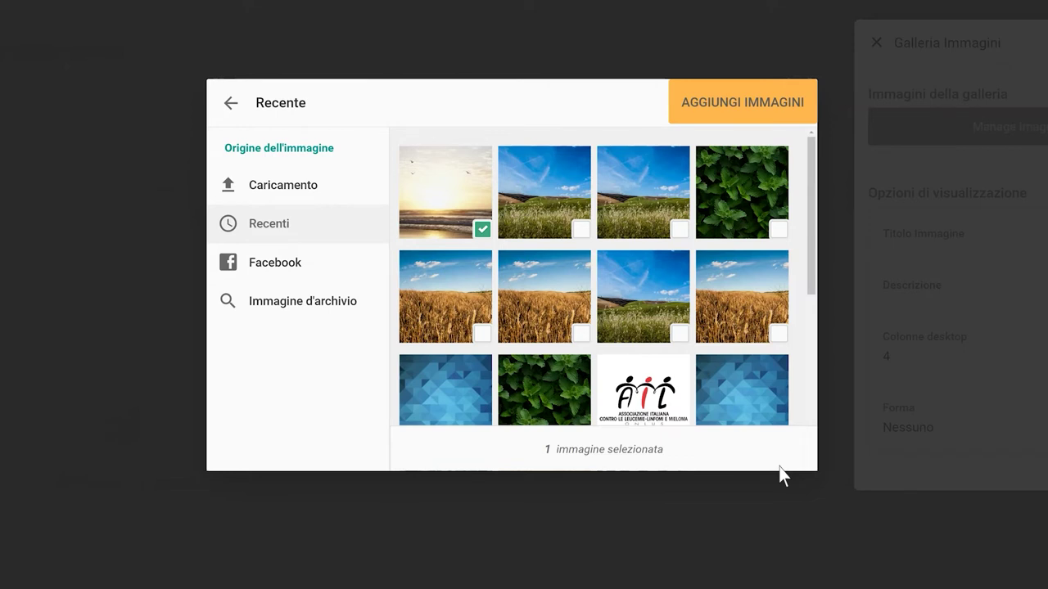
# - Edit the sunset picture's properties, entering the title "Titolo immagine" and the description "Descrizione immagine"
pyautogui.moveTo(478, 164)
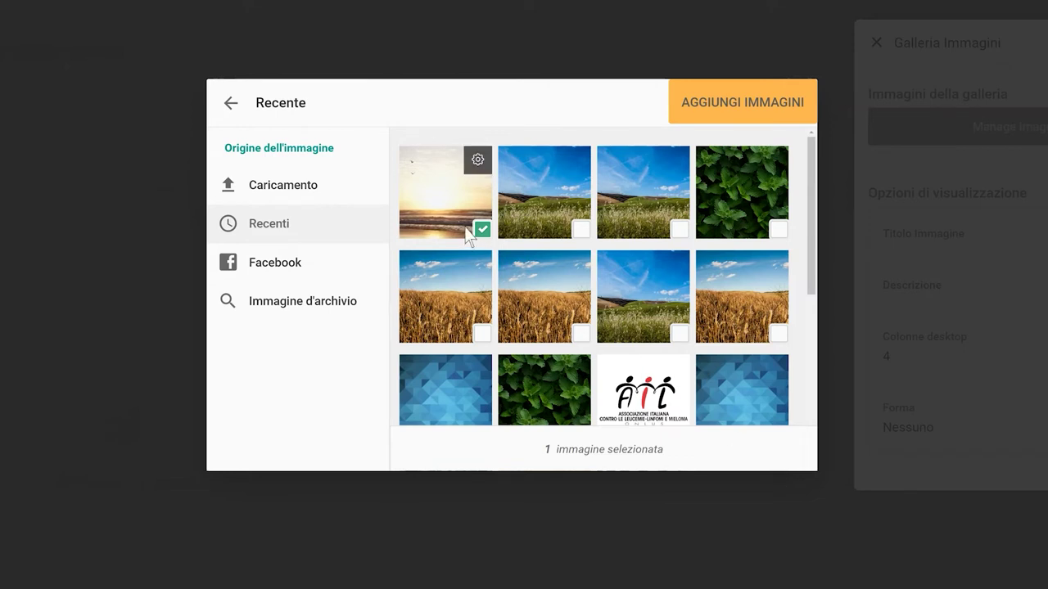
pyautogui.click(478, 162)
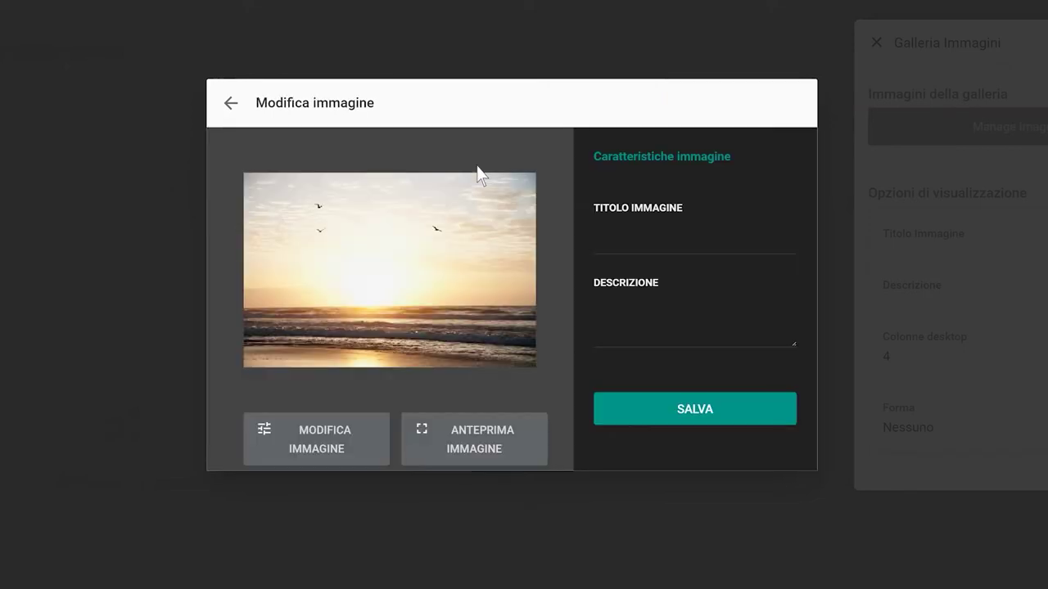
pyautogui.click(730, 239)
pyautogui.write('Titolo immagine')
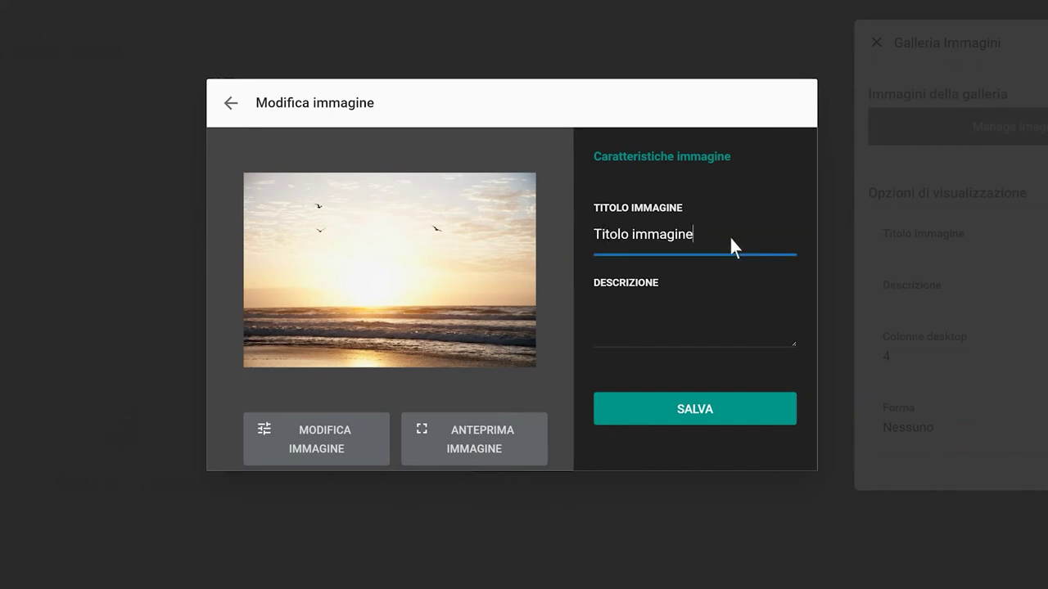
pyautogui.click(759, 319)
pyautogui.write('Descrizione immagine')
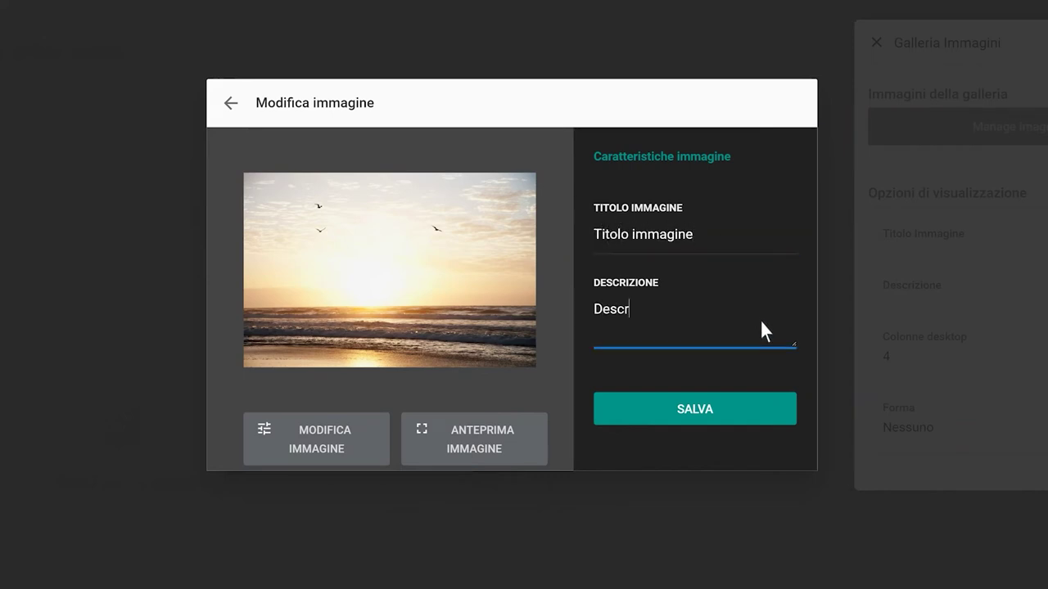
# - Edit the sunset picture and apply the DuoTone filter Peach to it
pyautogui.click(353, 433)
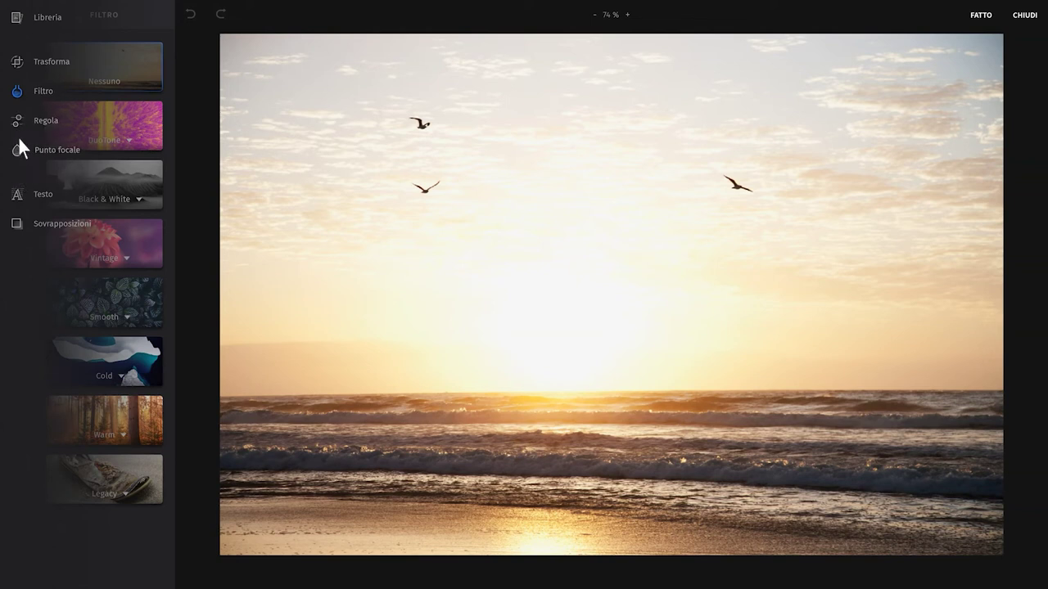
pyautogui.click(18, 92)
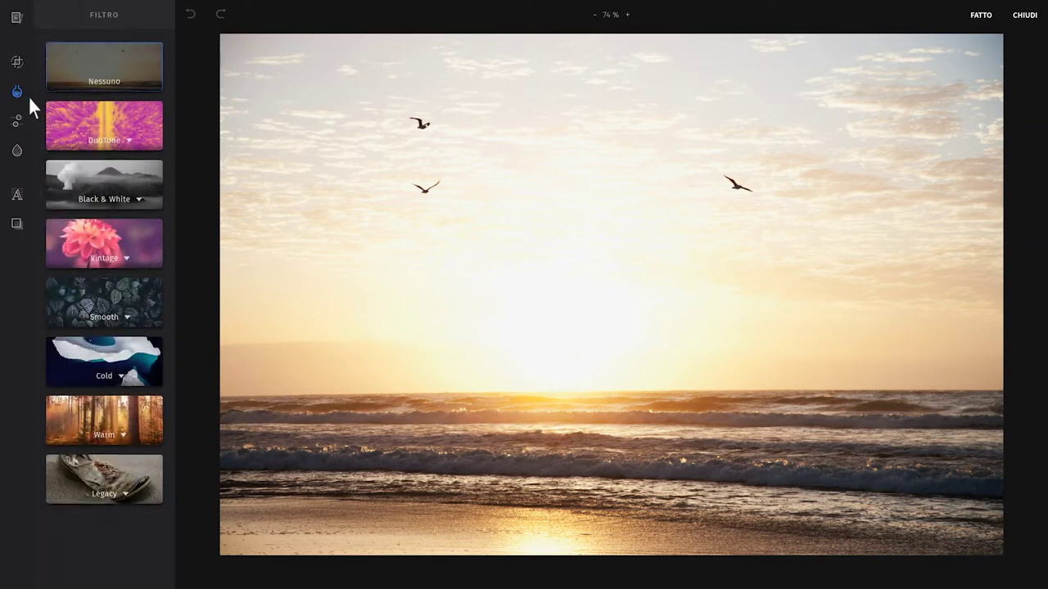
pyautogui.click(106, 128)
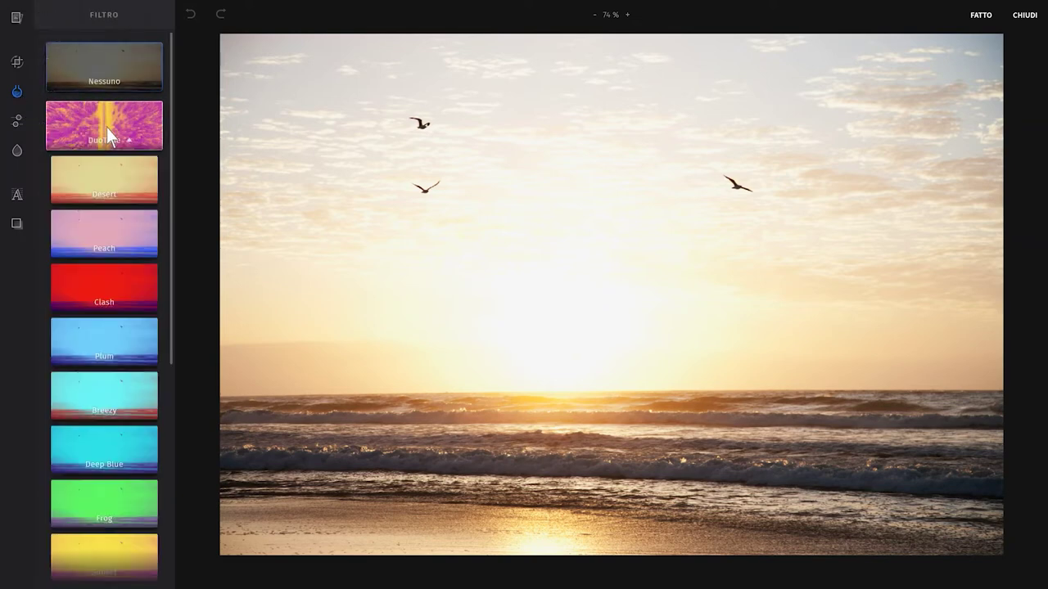
pyautogui.click(106, 189)
pyautogui.click(106, 229)
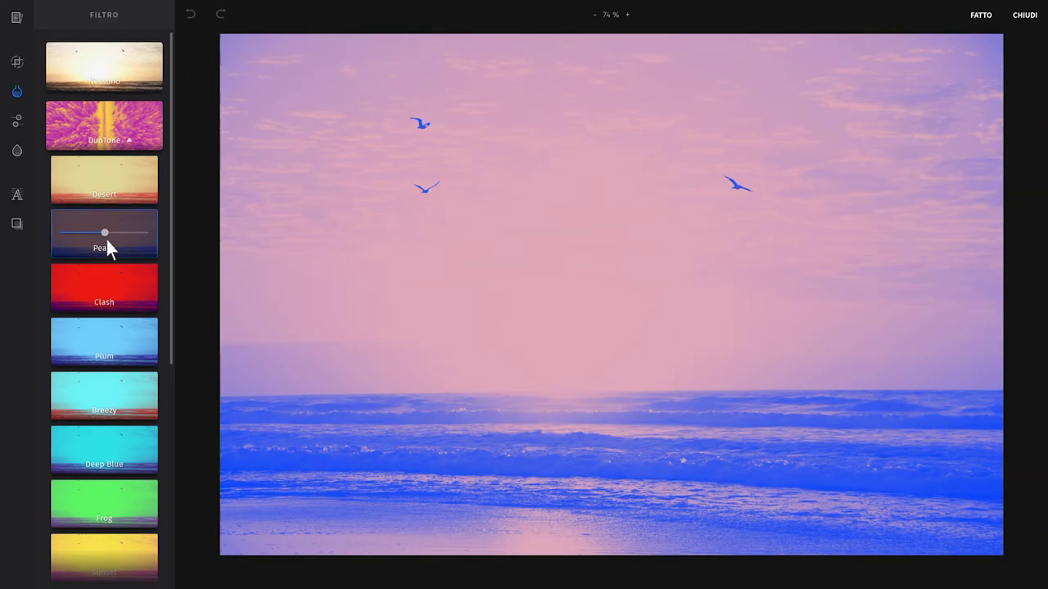
pyautogui.press('Return')
# - Preview and save the filtered picture, and add both sunset versions to the gallery
pyautogui.click(489, 399)
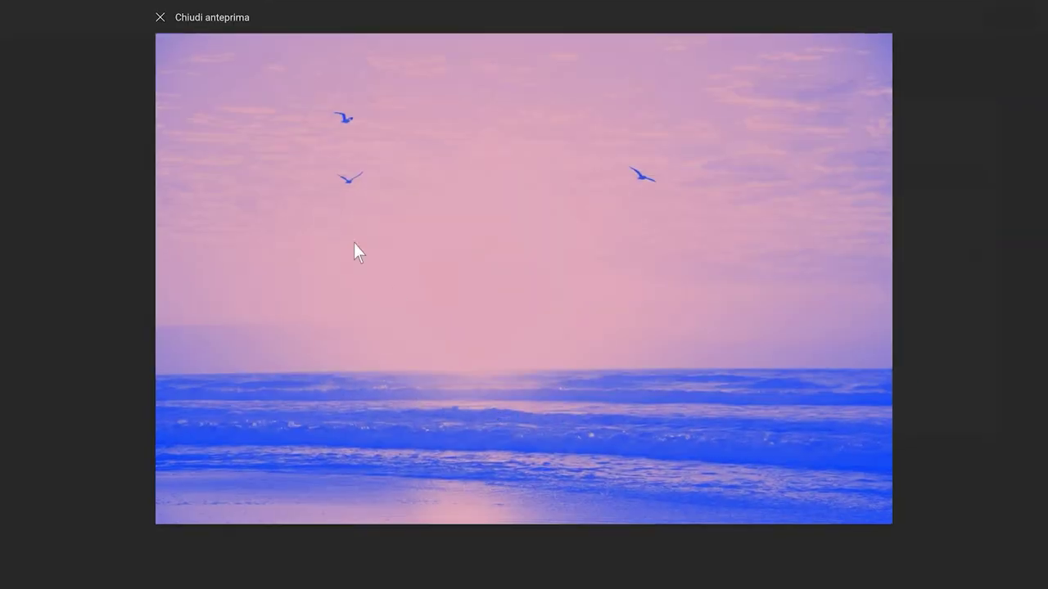
pyautogui.click(162, 19)
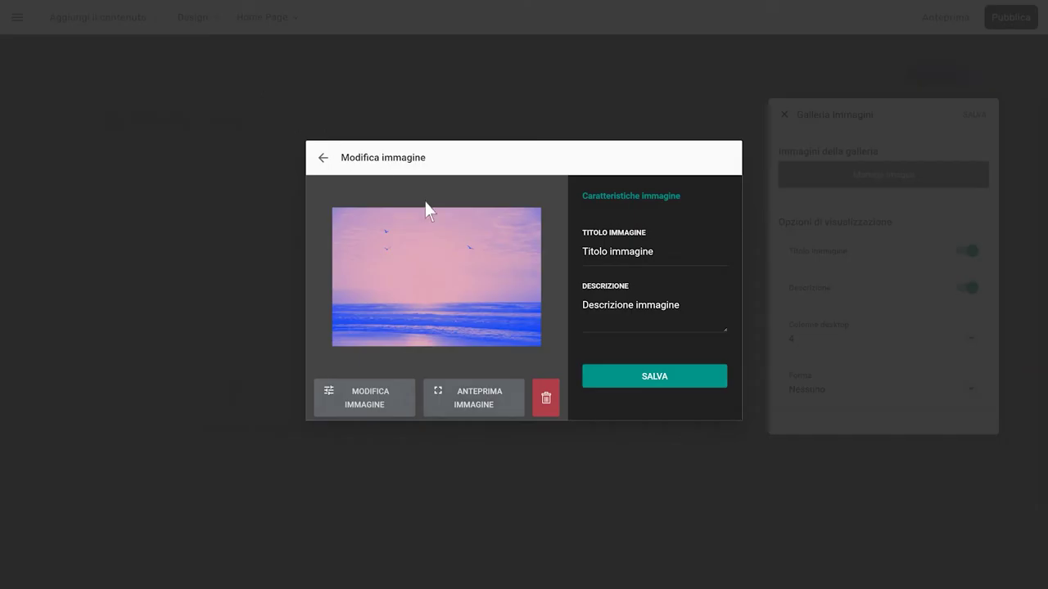
pyautogui.click(675, 374)
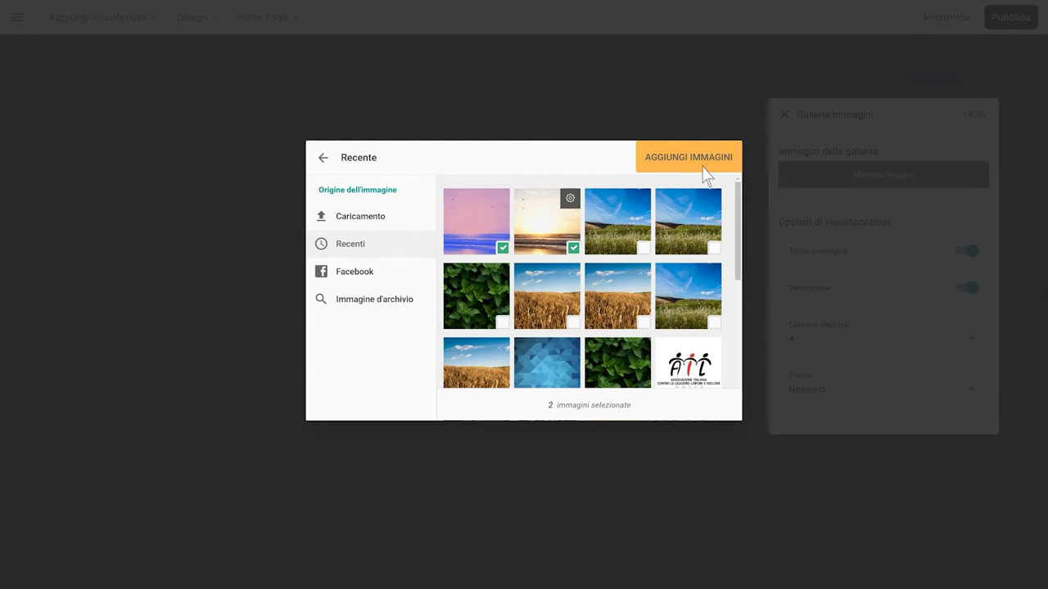
pyautogui.click(706, 174)
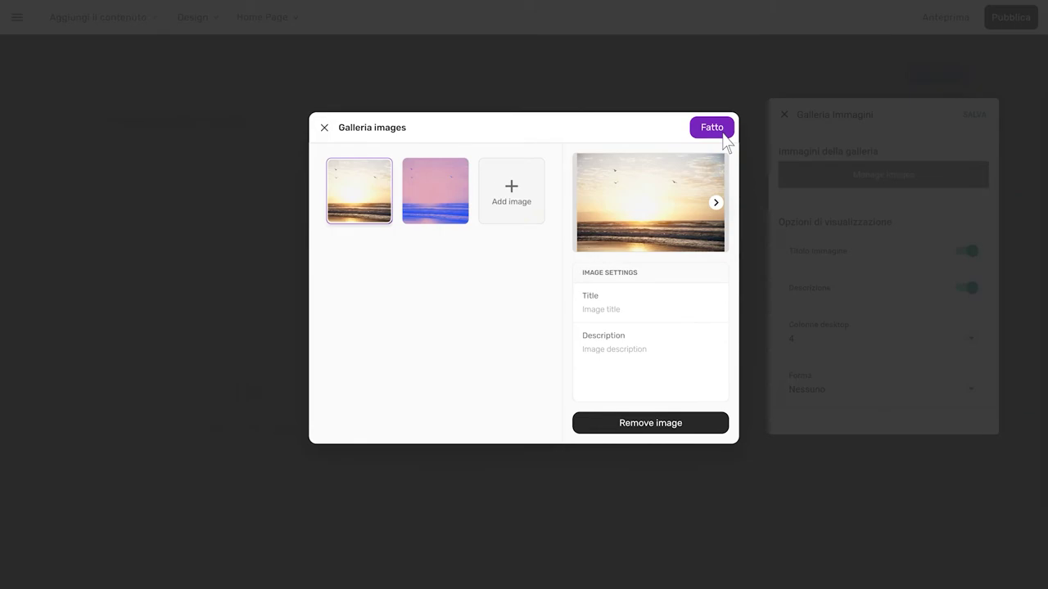
pyautogui.click(712, 129)
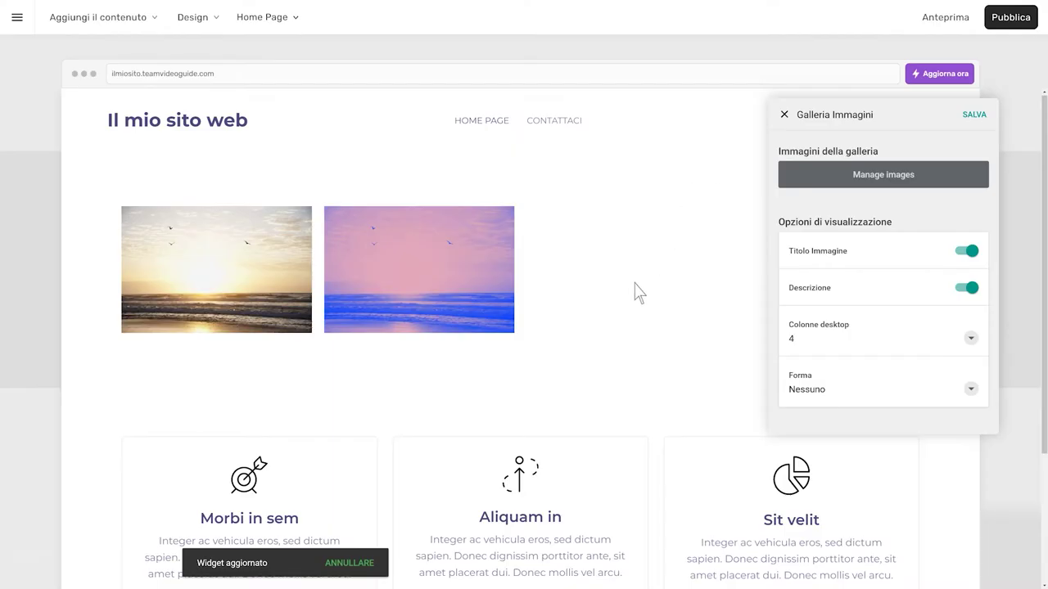
# - Delete the gallery widget and insert a Slideshow widget between the site header and the row of icon cards
pyautogui.click(634, 296)
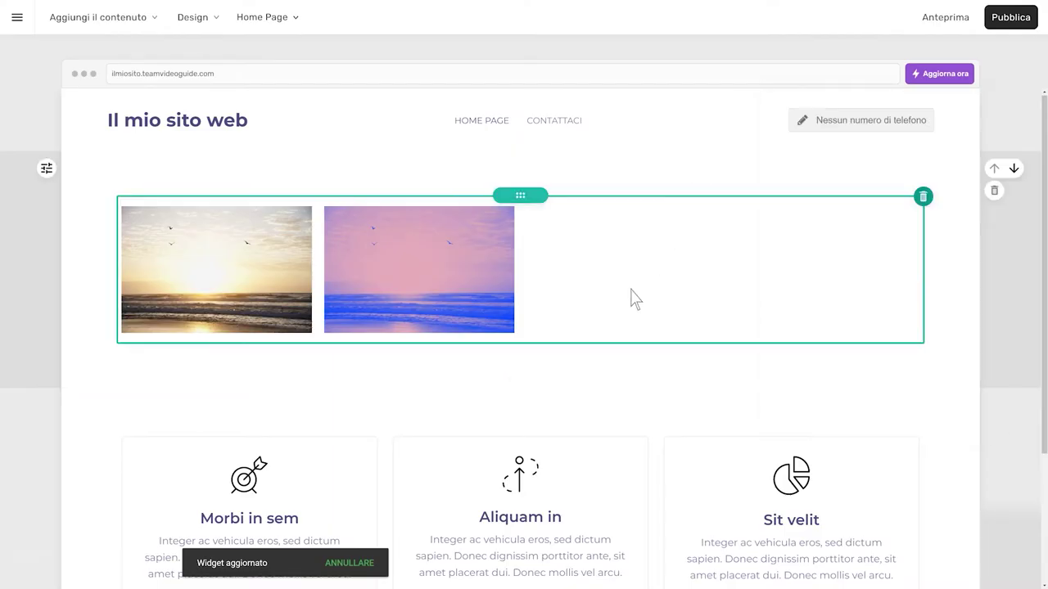
pyautogui.click(923, 199)
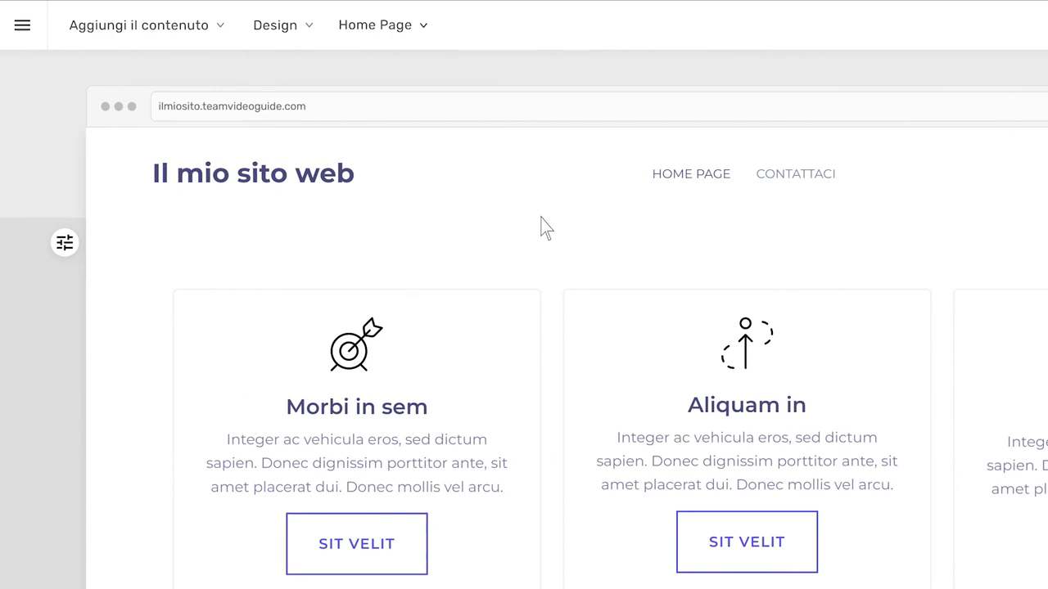
pyautogui.click(217, 33)
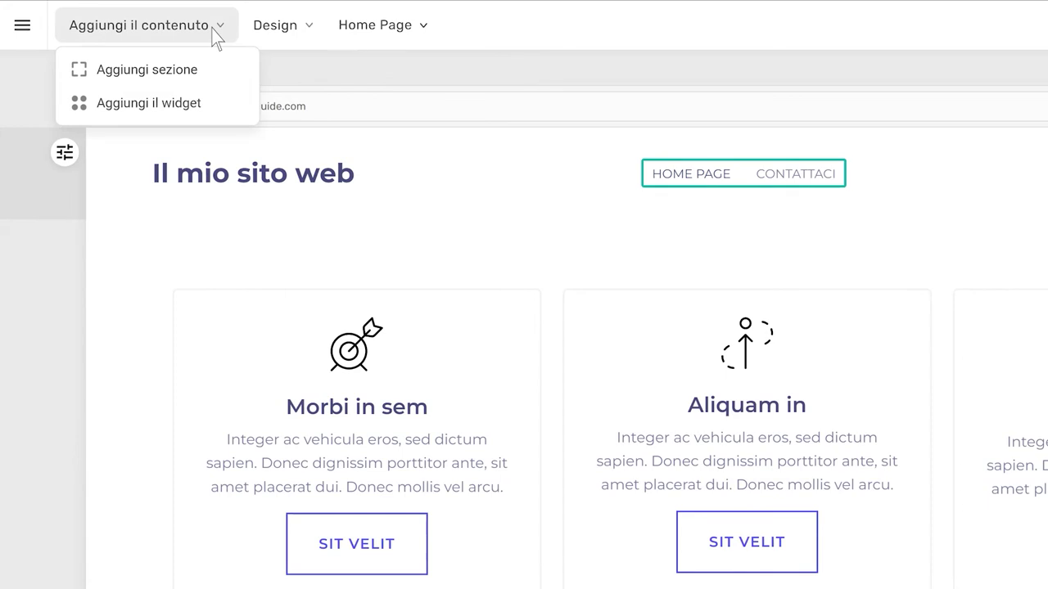
pyautogui.click(211, 107)
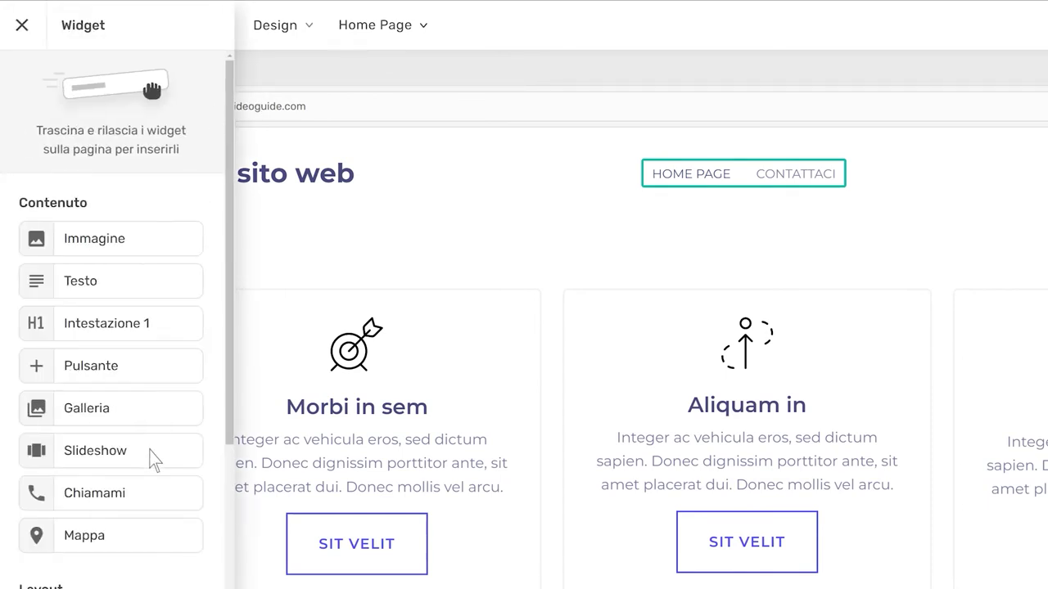
pyautogui.moveTo(150, 453); pyautogui.dragTo(821, 242)
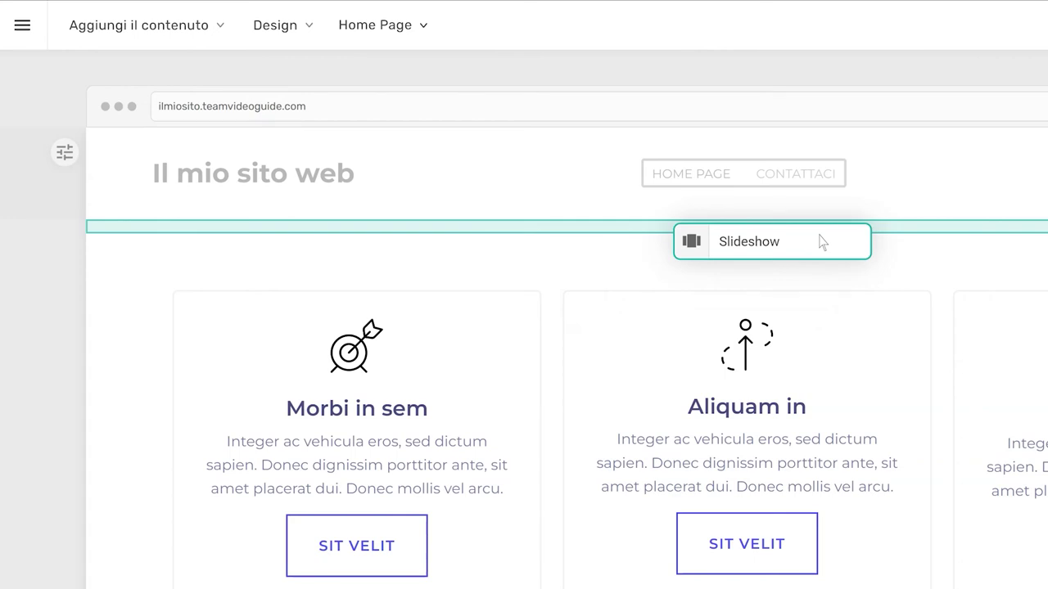
pyautogui.moveTo(821, 242); pyautogui.dragTo(819, 240)
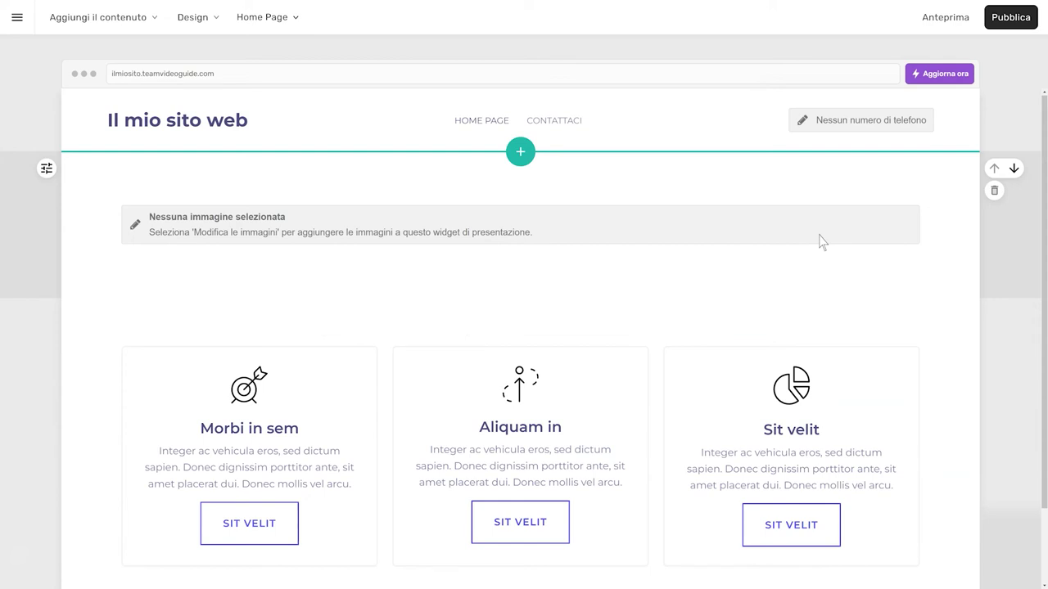
# - Open the empty slideshow widget's image source selection for adding images
pyautogui.click(670, 236)
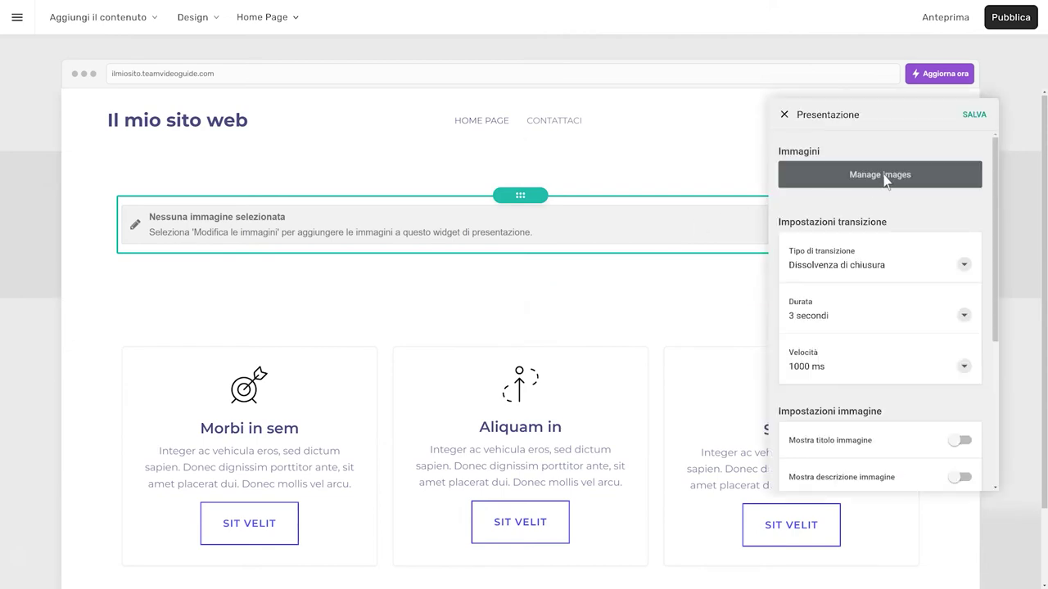
pyautogui.click(884, 177)
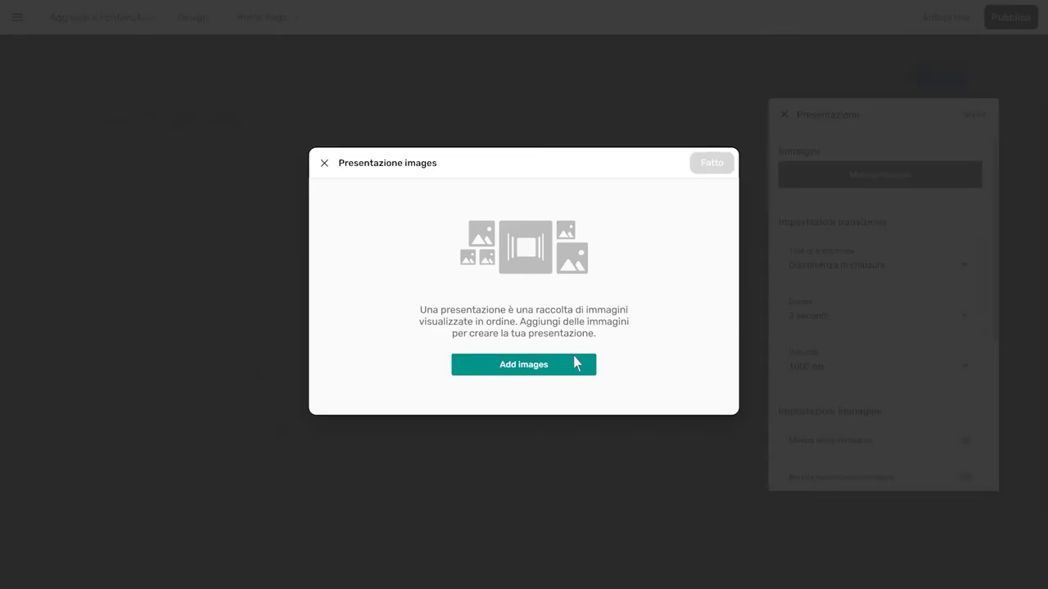
pyautogui.click(563, 369)
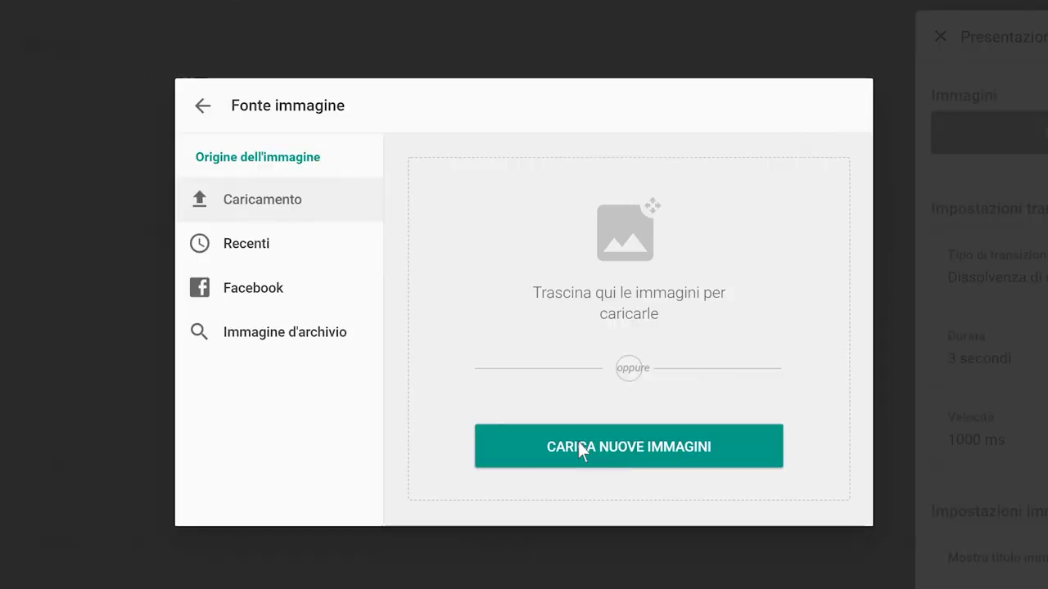
# - Look through the available image sources: the stock images with the search term "sole", Facebook and the recent images
pyautogui.click(409, 301)
pyautogui.write('sole')
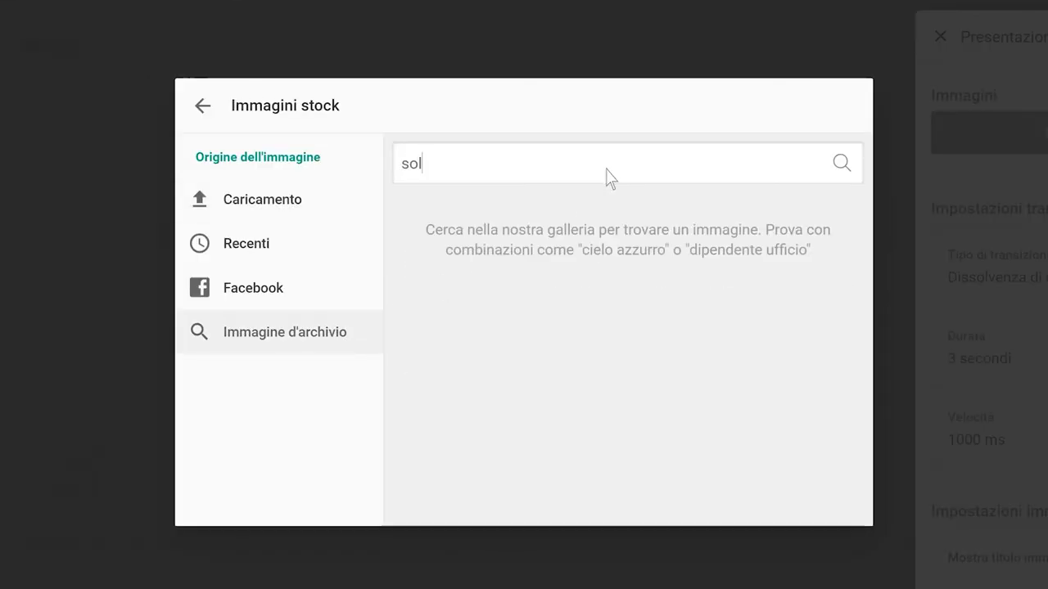
pyautogui.click(304, 291)
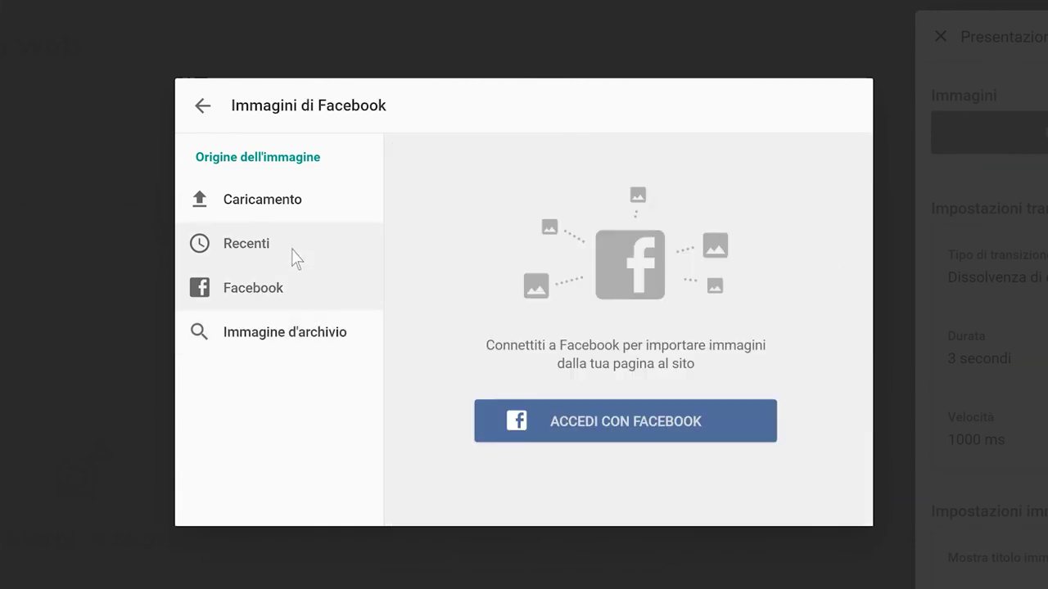
pyautogui.click(294, 255)
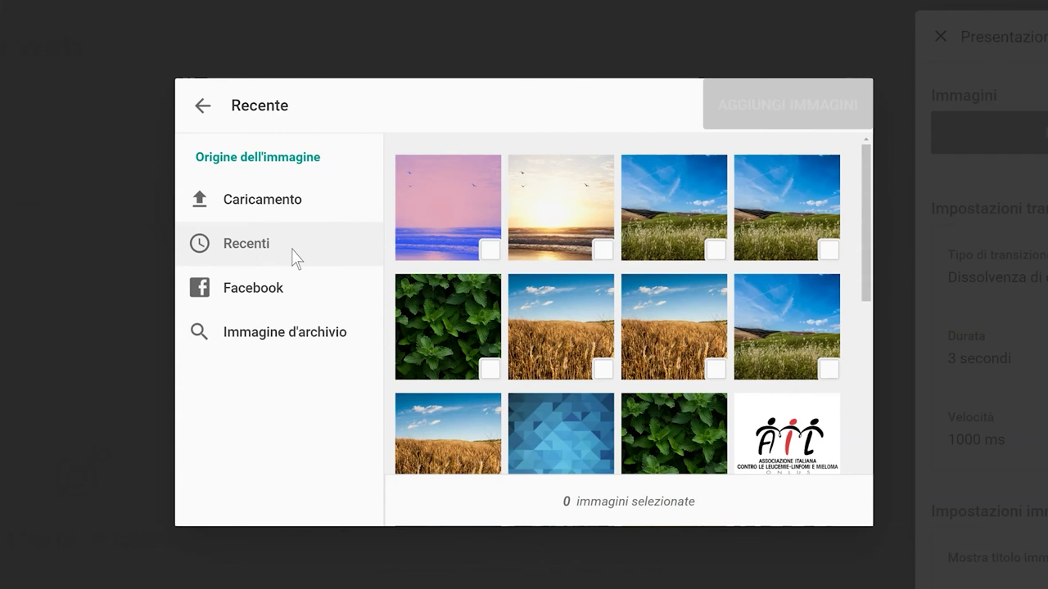
# - Upload the tree and dewdrop leaf images and add both to the slideshow
pyautogui.click(322, 210)
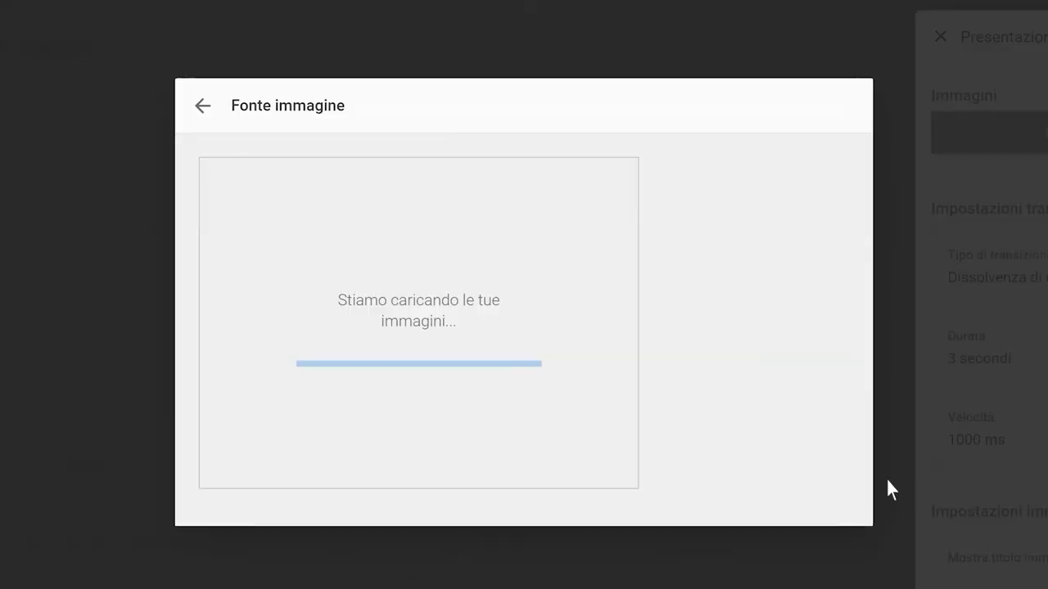
pyautogui.click(888, 478)
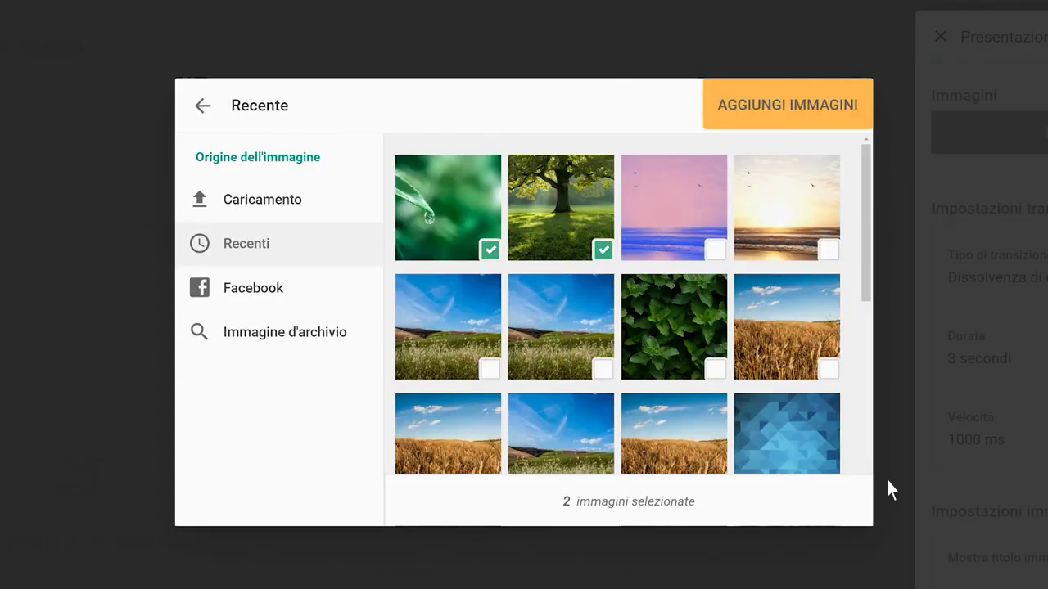
pyautogui.click(752, 112)
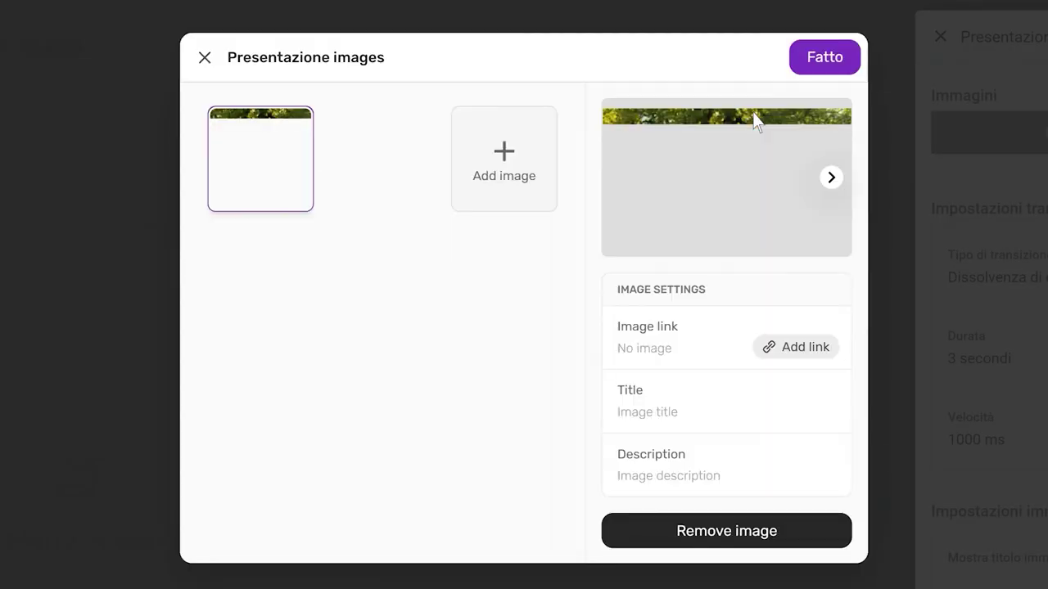
pyautogui.click(793, 347)
pyautogui.click(529, 347)
pyautogui.write('www.aruba.it')
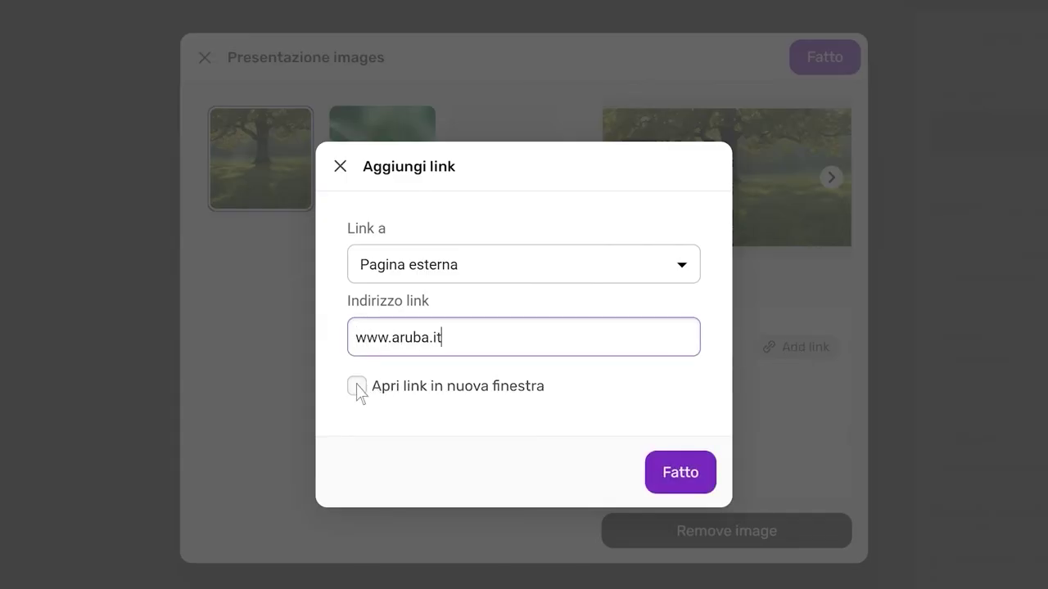
pyautogui.click(357, 386)
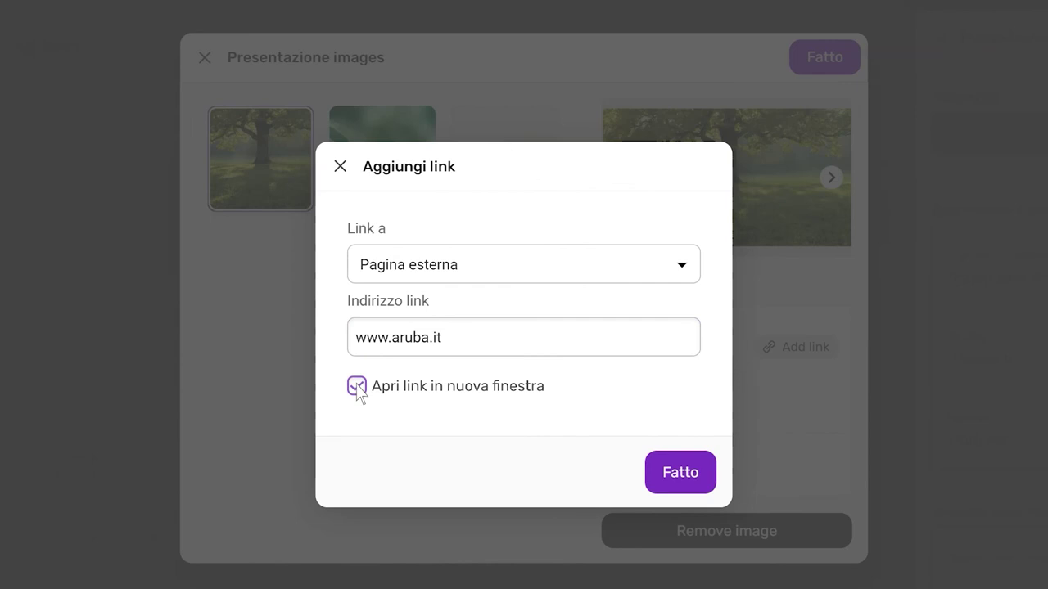
pyautogui.click(700, 481)
# - Give the tree image the title "Titolo immagine" and description "Descrizione immagine", and confirm the slideshow images
pyautogui.click(757, 422)
pyautogui.write('Titolo immagine')
pyautogui.click(772, 484)
pyautogui.write('Descrizione immagine')
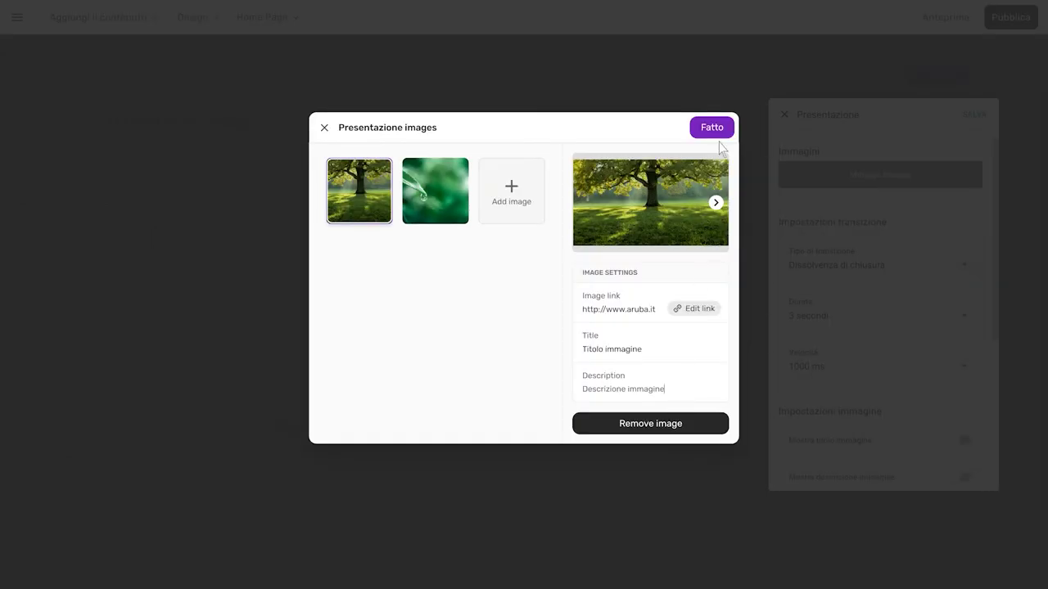
pyautogui.click(715, 133)
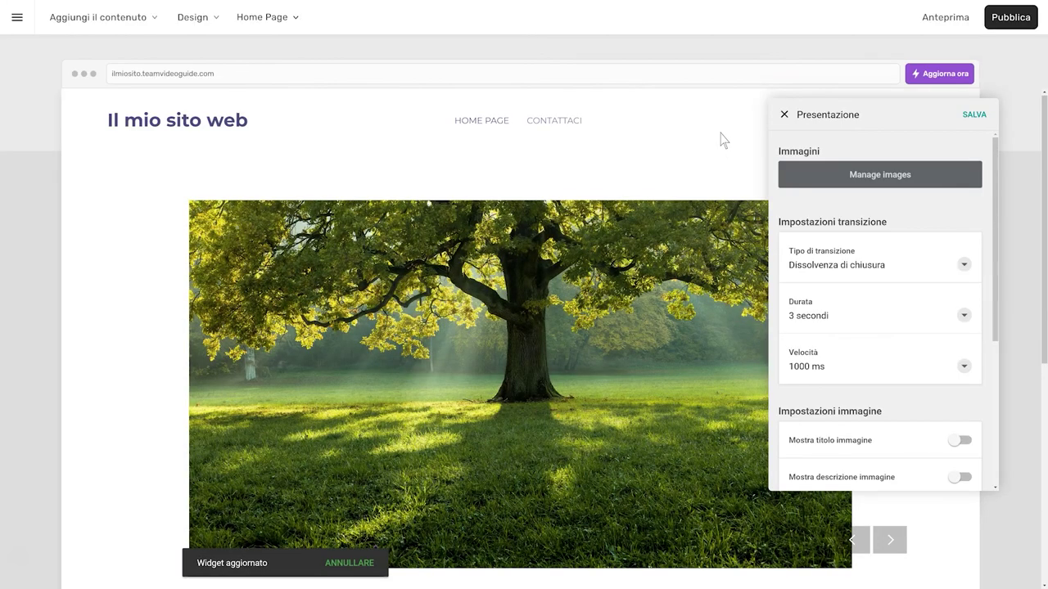
# - Check the slideshow's transition type options and set its duration to 5 seconds
pyautogui.click(964, 267)
pyautogui.click(965, 268)
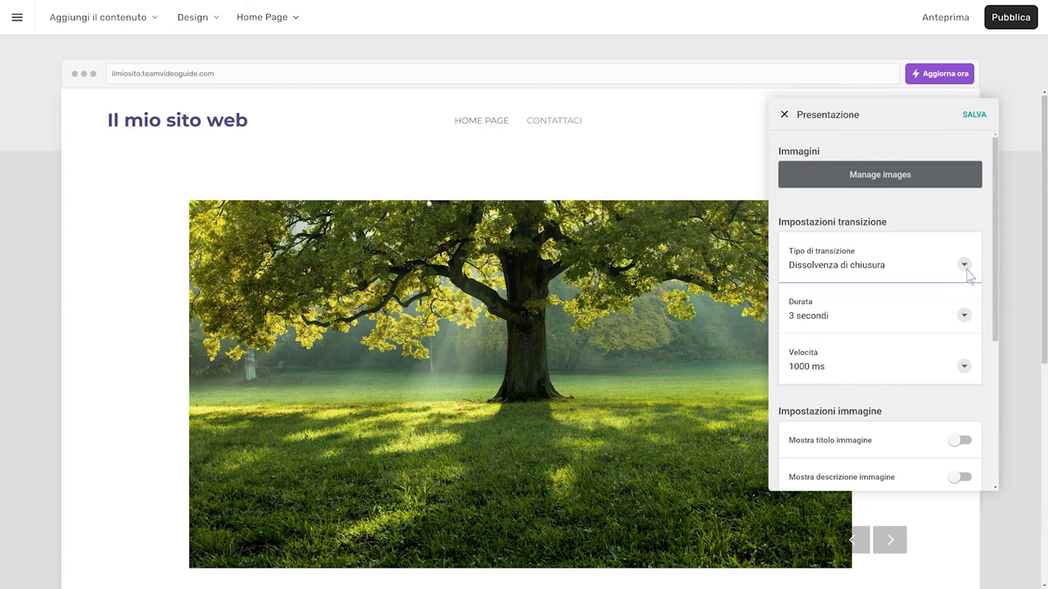
pyautogui.click(964, 317)
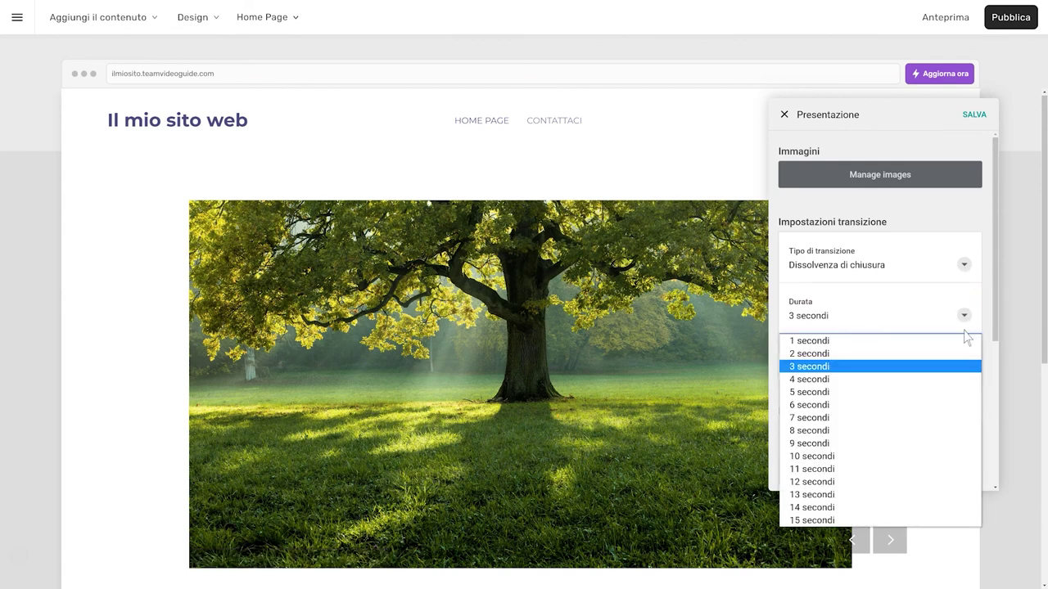
pyautogui.click(956, 393)
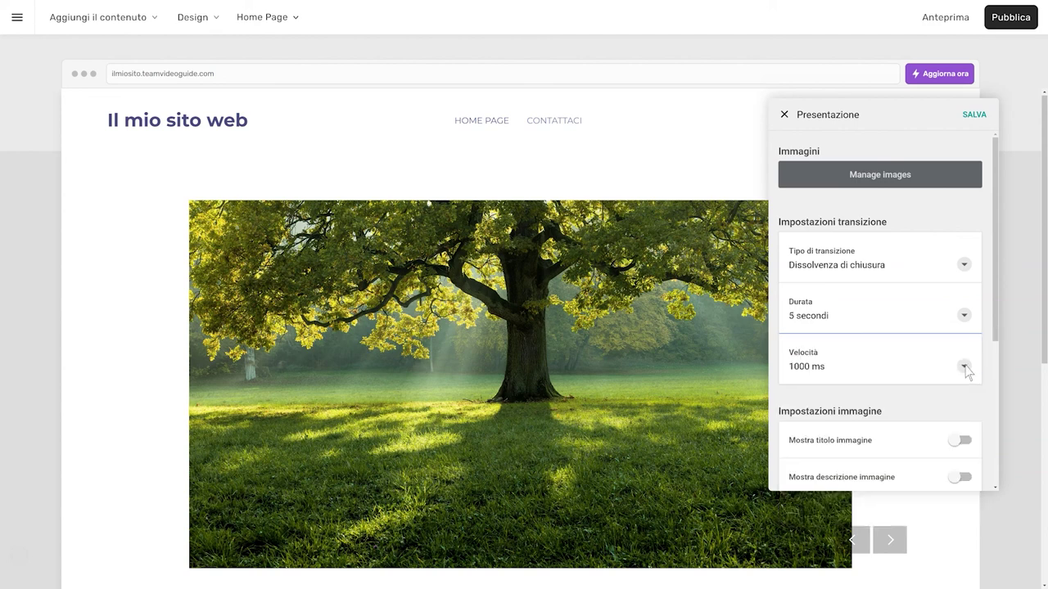
# - Set the slideshow's transition speed to 800 ms and enable the image title, image description and image cropping options
pyautogui.click(966, 368)
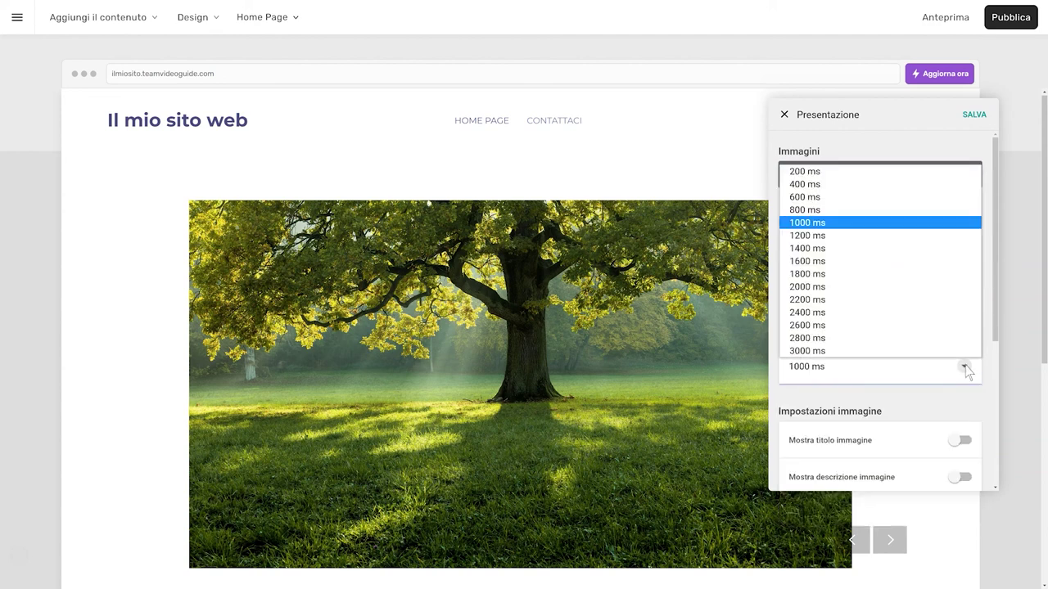
pyautogui.click(937, 209)
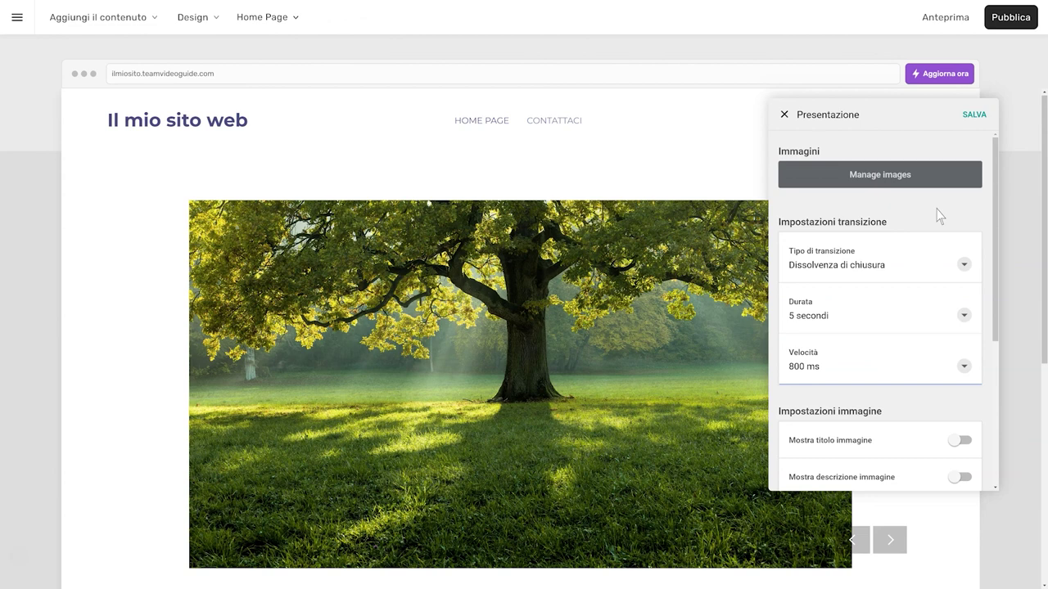
pyautogui.scroll(-3, 939, 215)
pyautogui.scroll(-2, 938, 215)
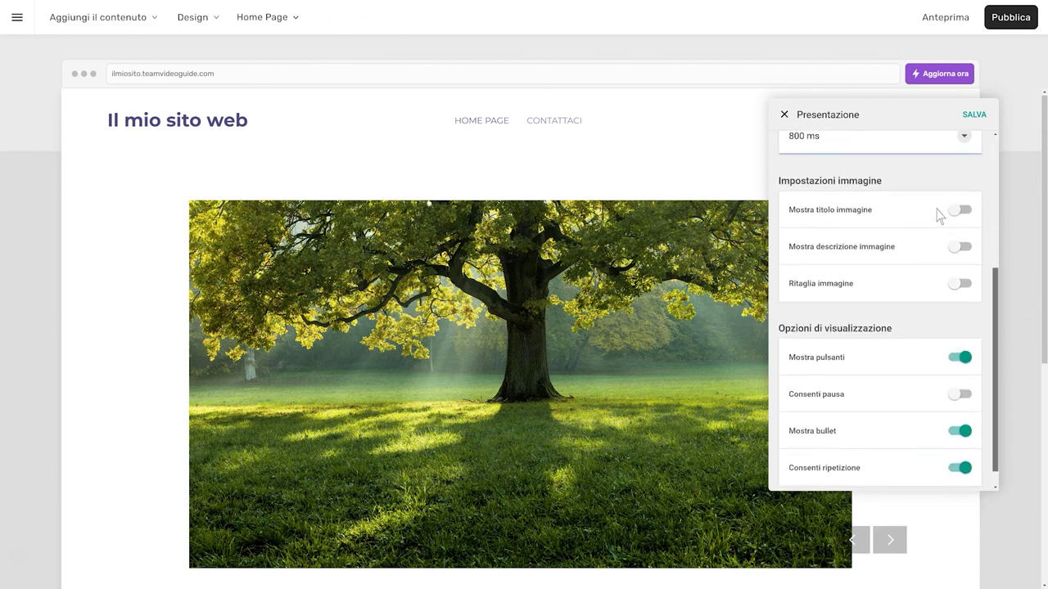
pyautogui.click(963, 188)
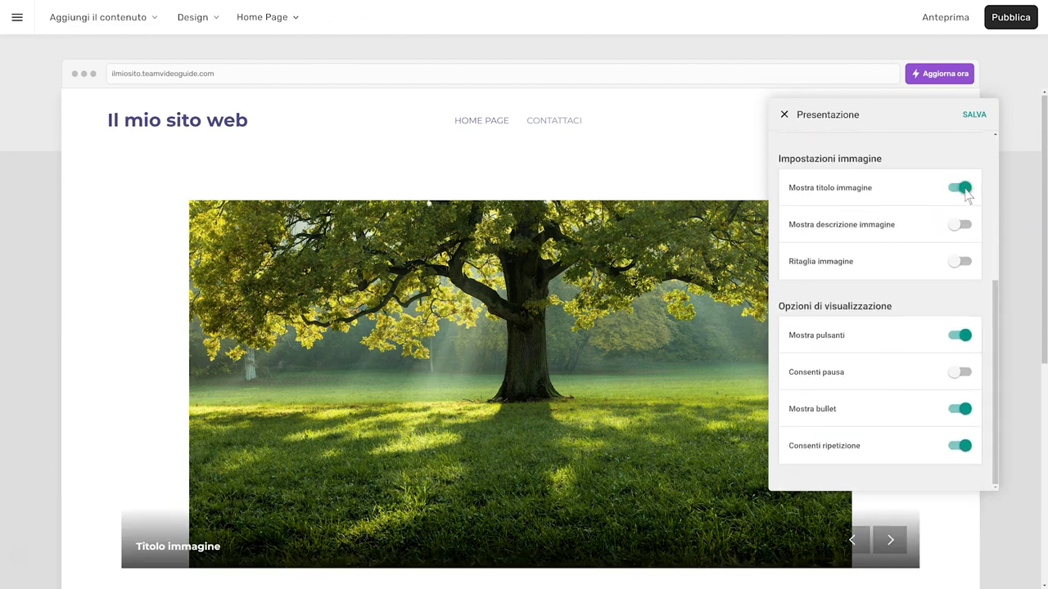
pyautogui.click(962, 225)
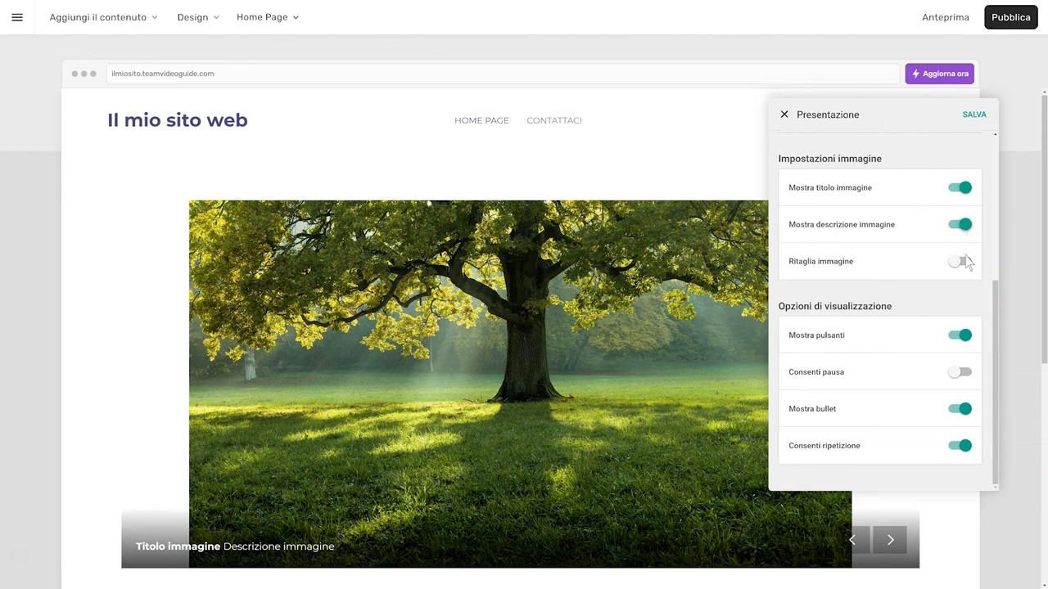
pyautogui.click(963, 262)
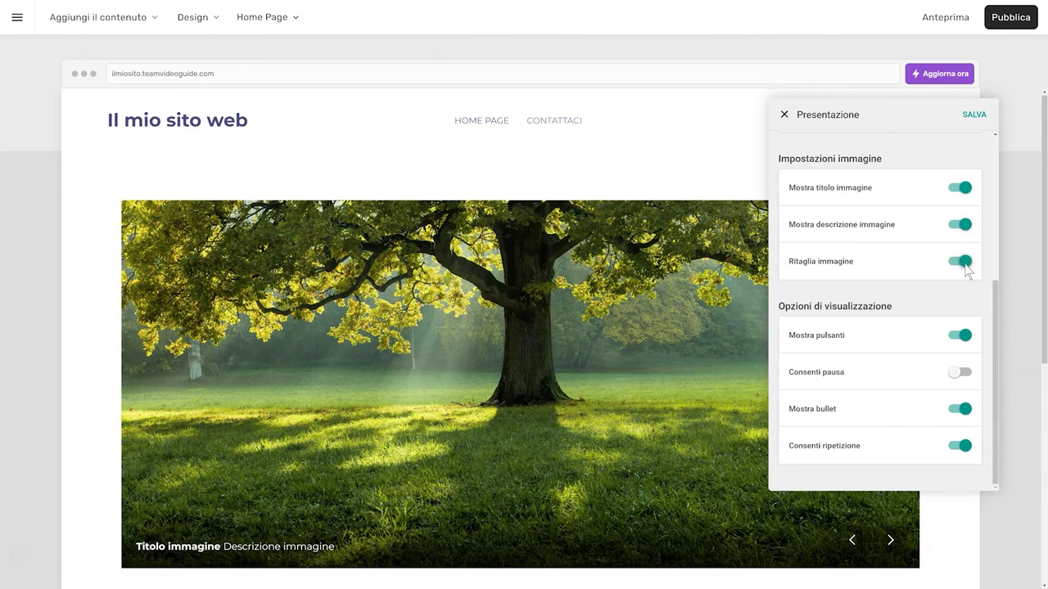